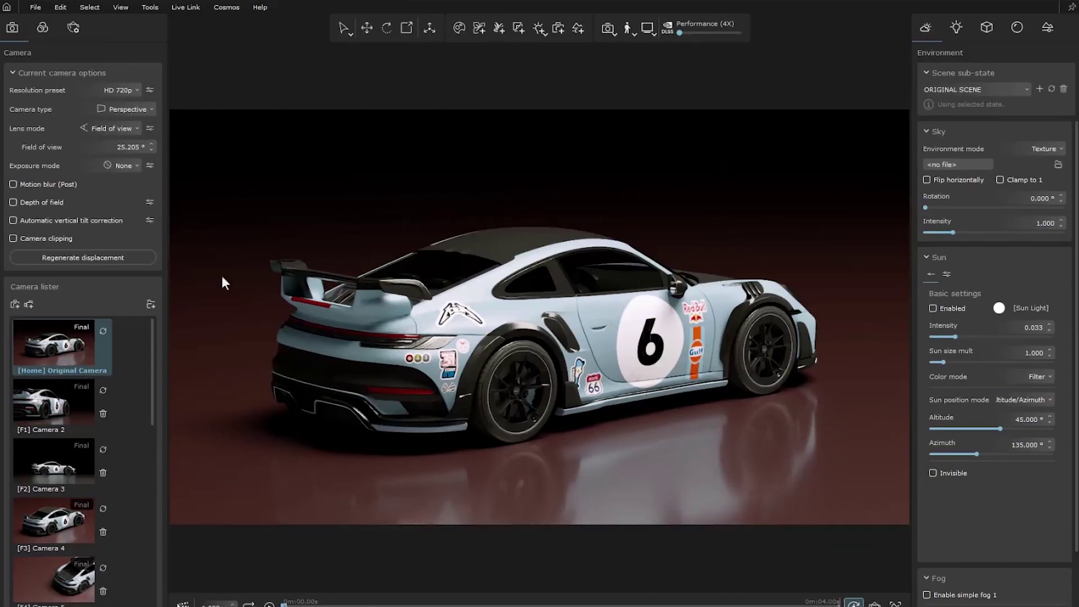
click(74, 388)
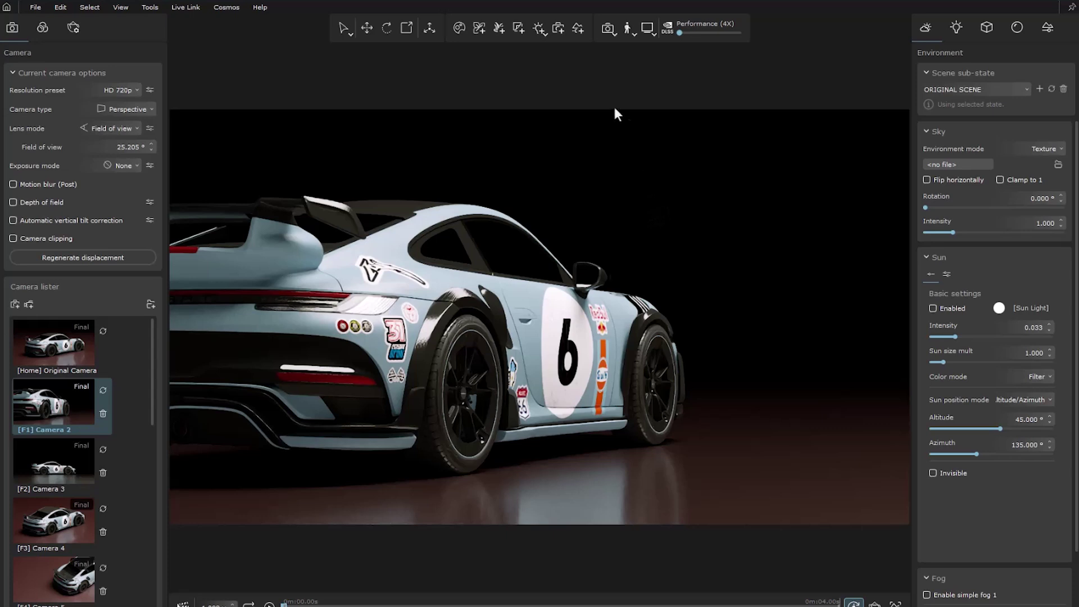
click(518, 28)
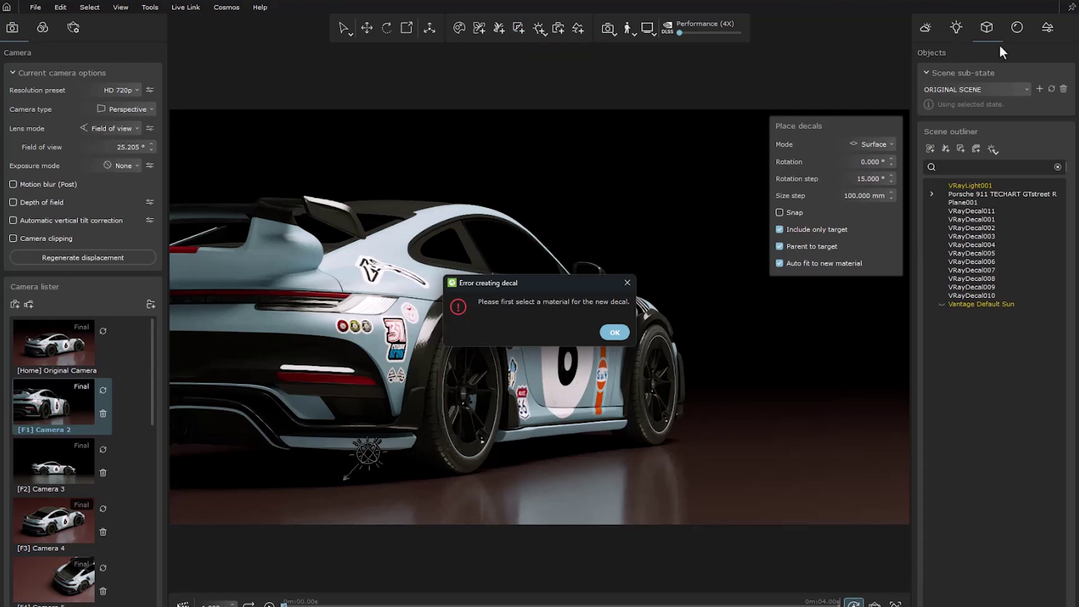
click(615, 333)
click(1017, 27)
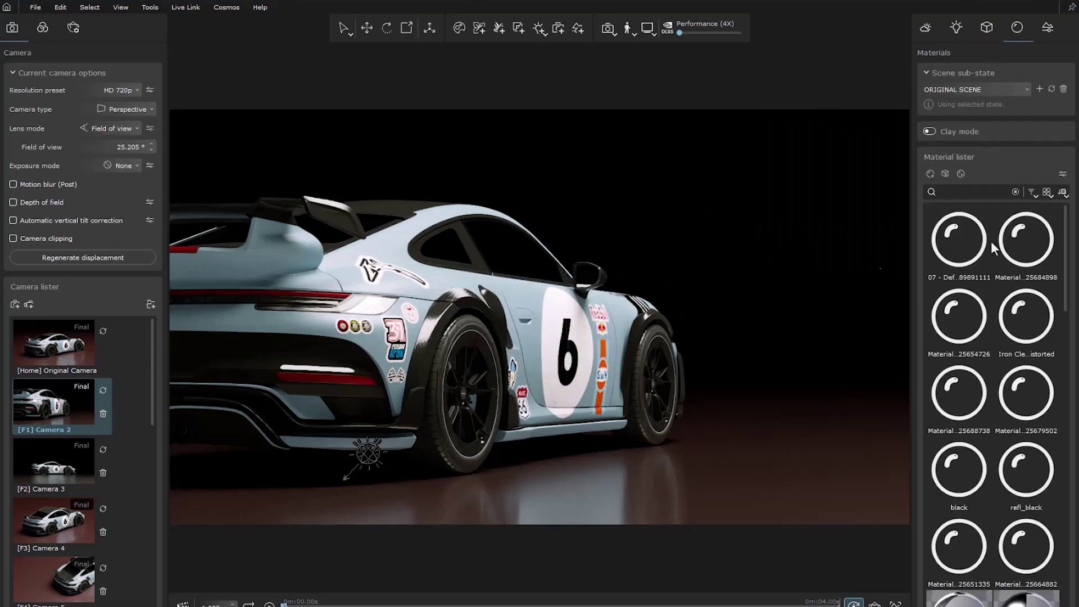
scroll(1012, 315, down, 7)
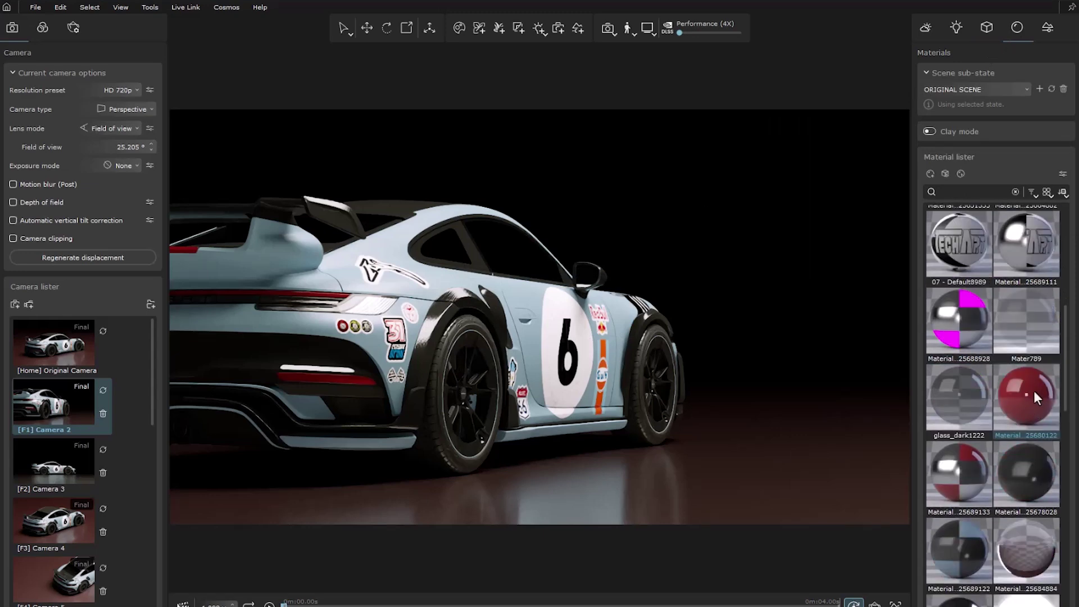
click(518, 28)
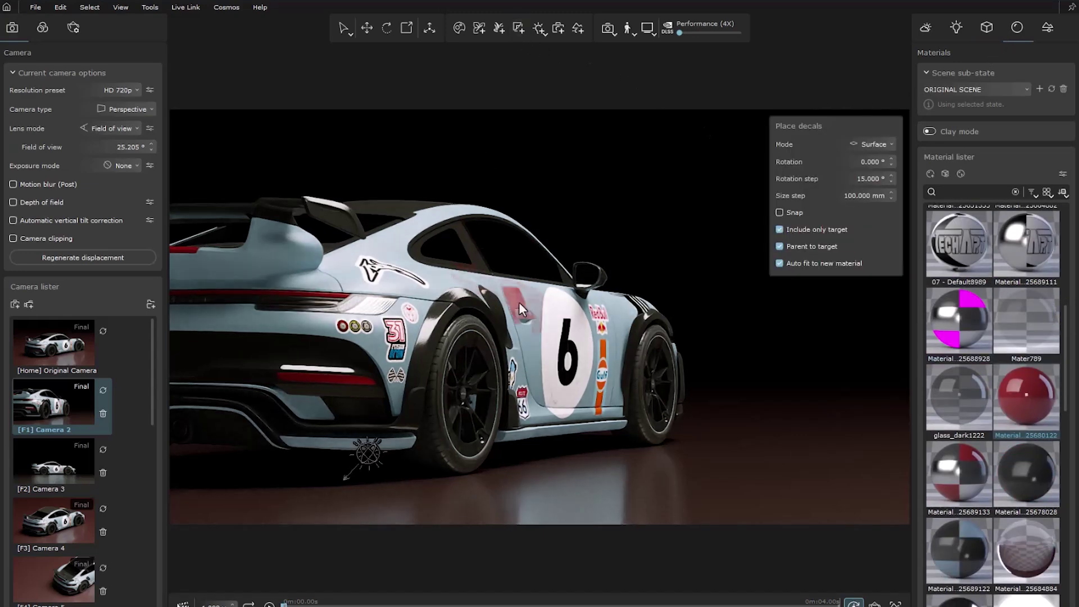
scroll(523, 298, up, 5)
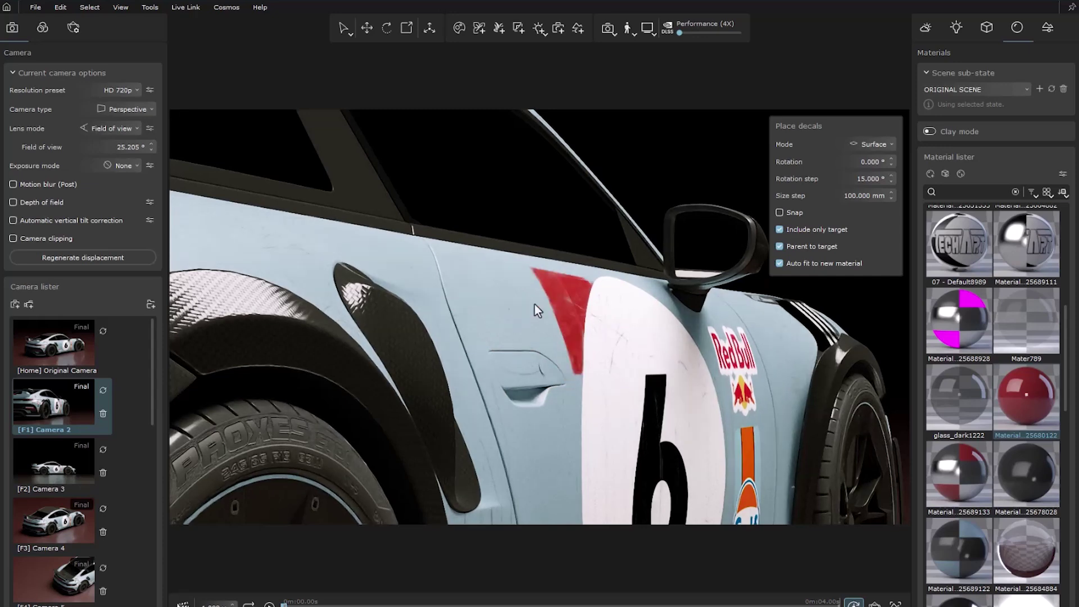
drag(618, 325, 775, 132)
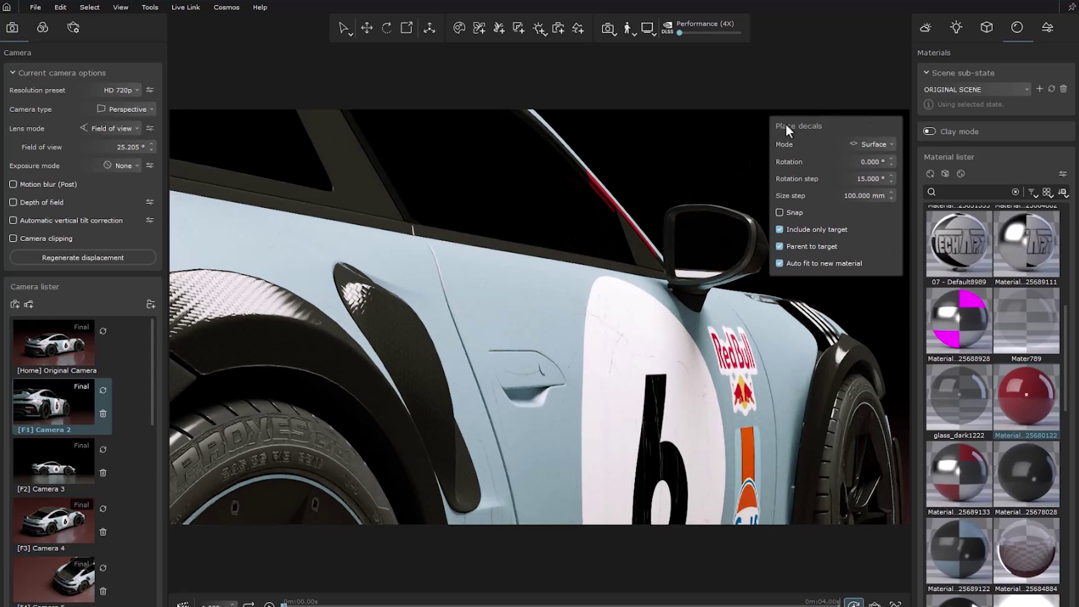
Step: Try a decal rotation of 59° on the door preview and reset the rotation to 0°
click(876, 143)
click(877, 144)
drag(890, 162, 877, 128)
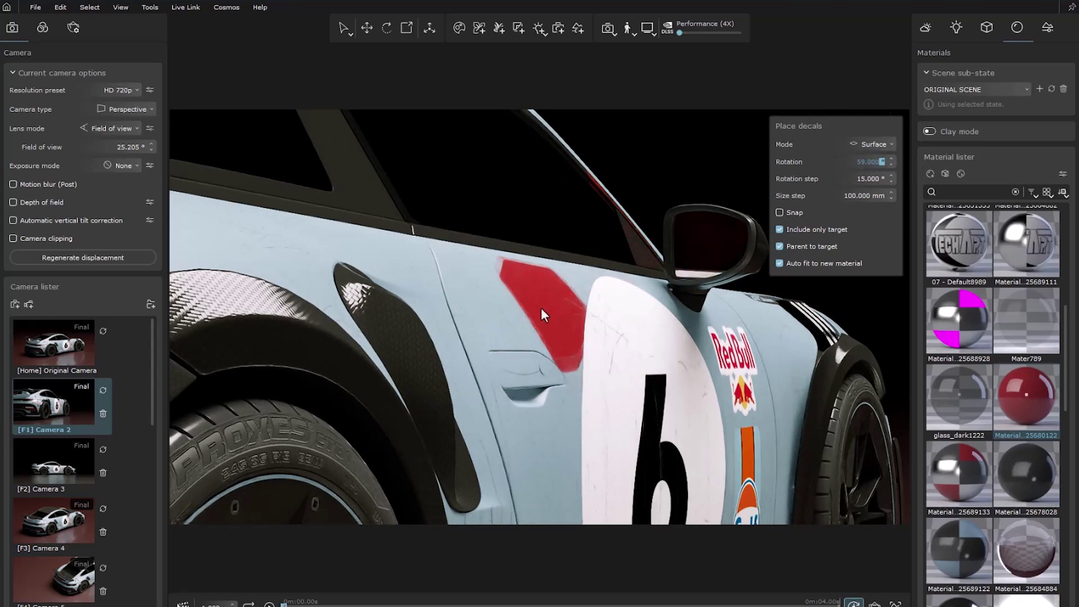
right_click(889, 160)
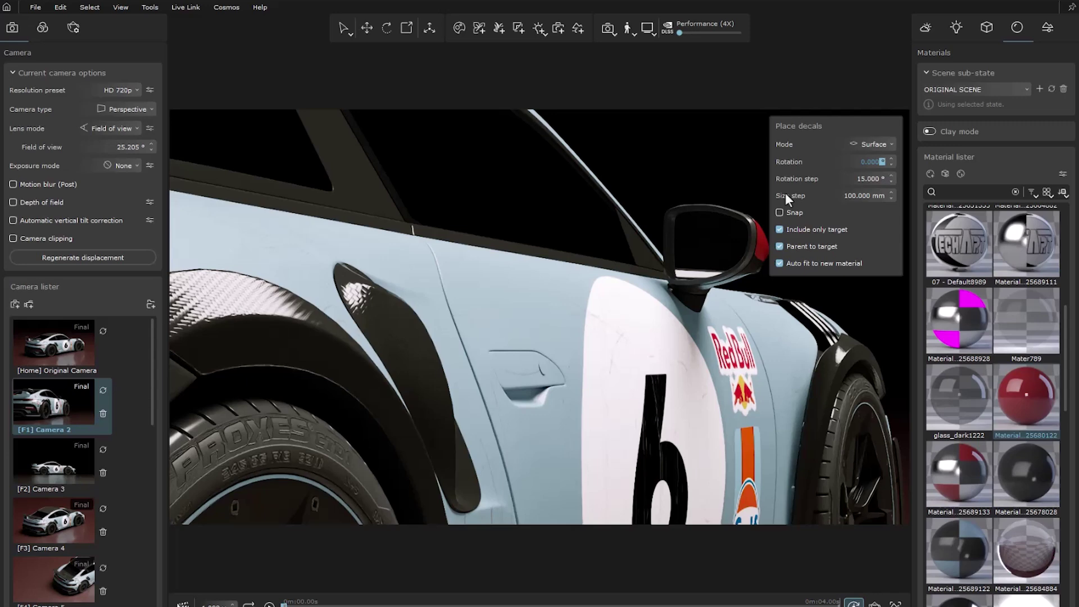
Step: Try resizing the decal preview and rotating it to -90° over the door, and return its rotation to 0°
alt+scroll(533, 323, down, 5)
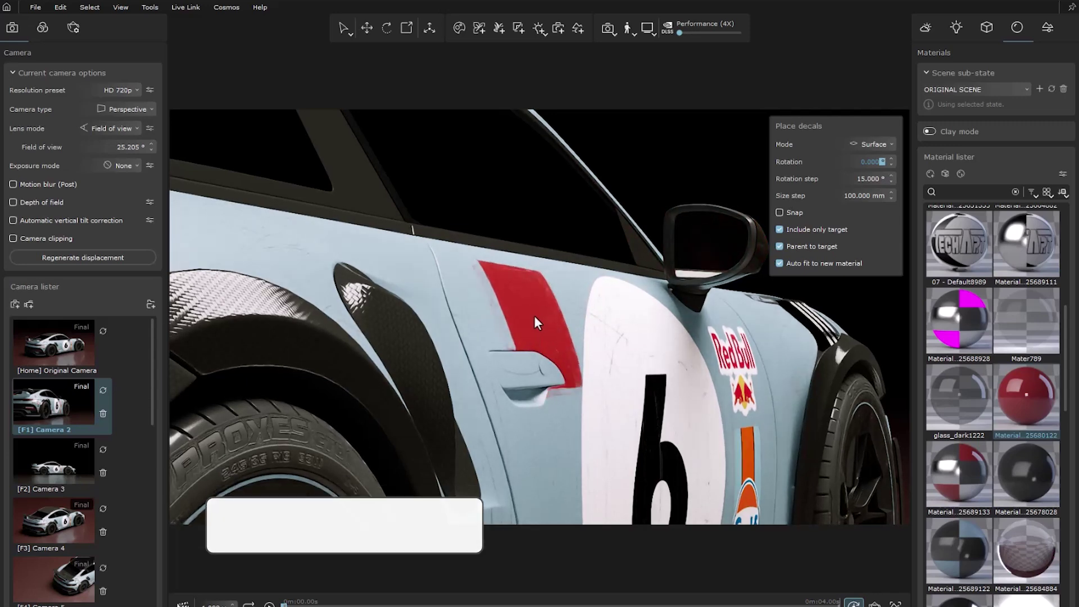
alt+scroll(531, 433, up, 4)
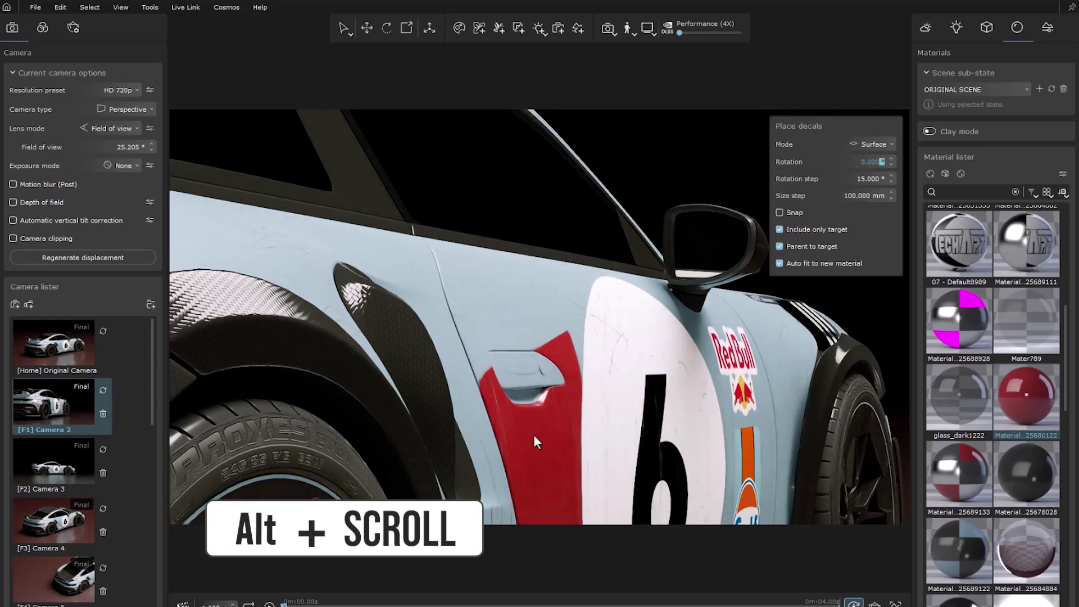
alt+scroll(541, 347, down, 4)
ctrl+scroll(541, 347, down, 2)
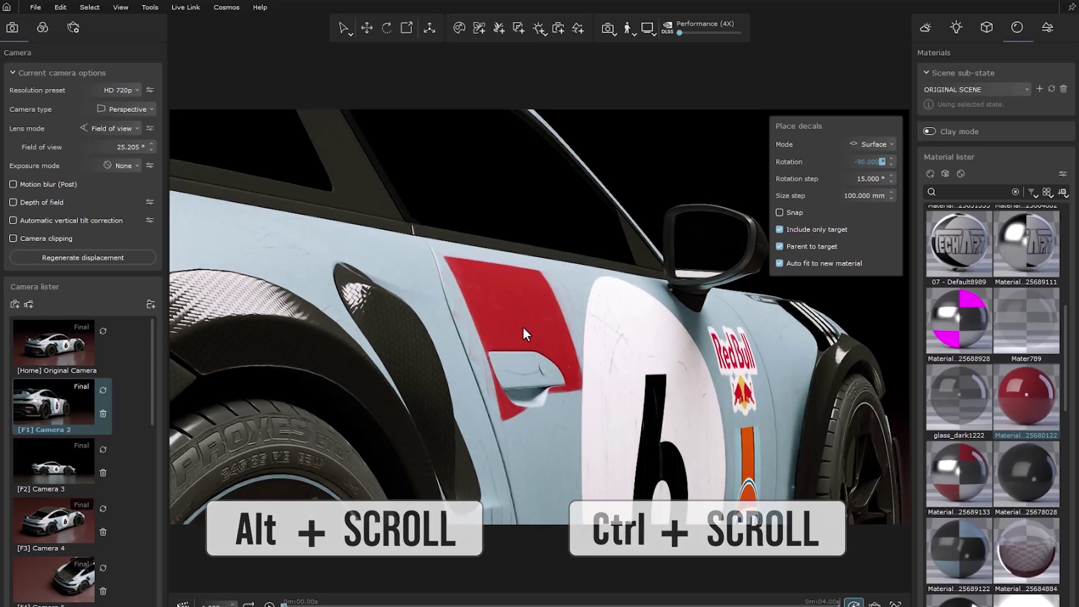
ctrl+scroll(522, 333, down, 4)
ctrl+scroll(518, 341, up, 6)
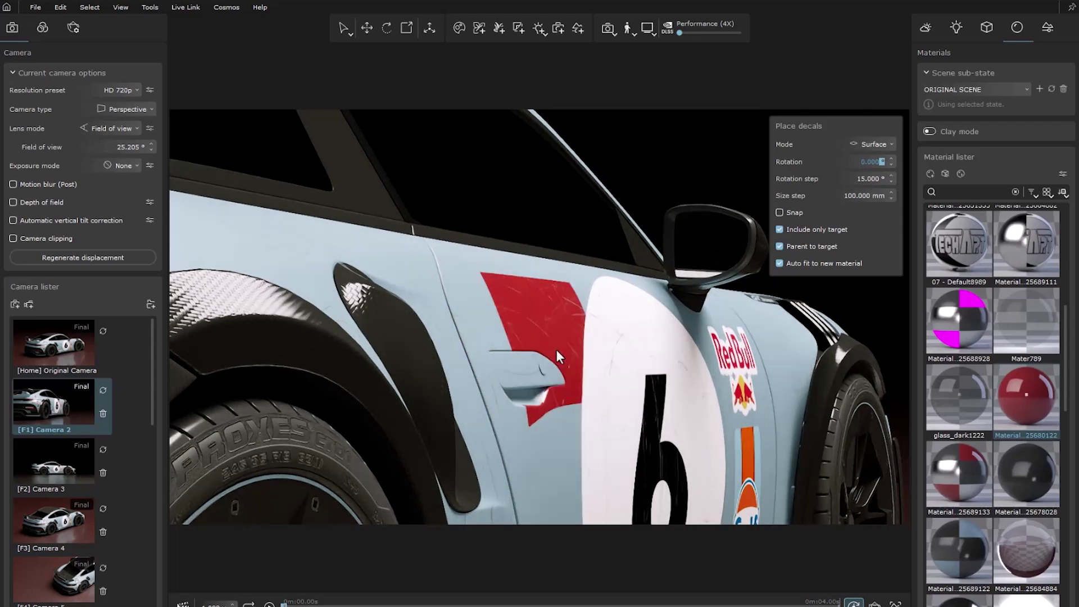
Step: Set the decal rotation step to 45° and change it to 10°
text(5)
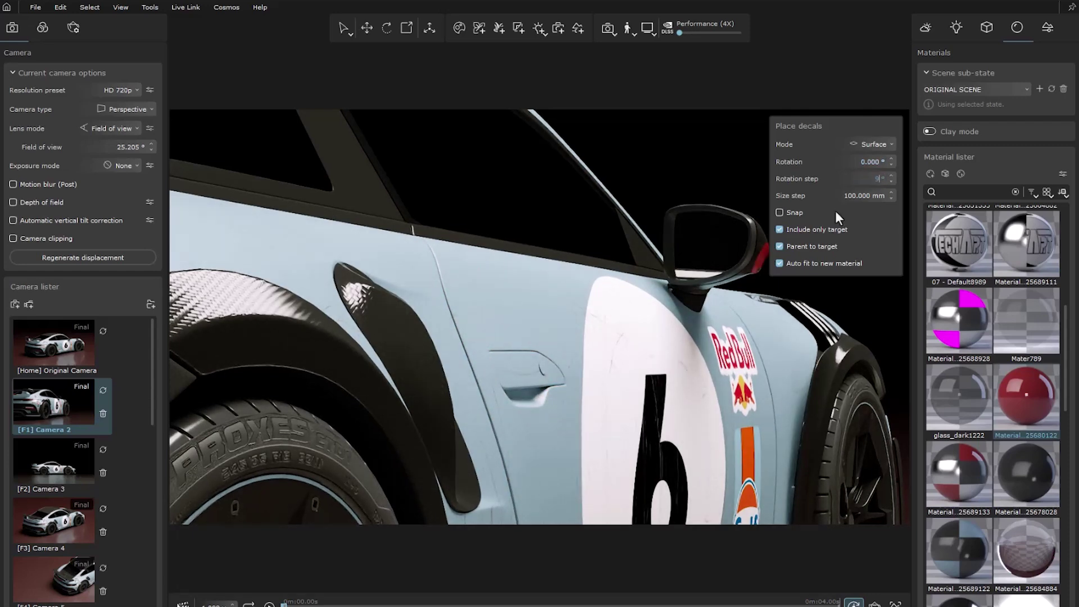
text(45)
key(Return)
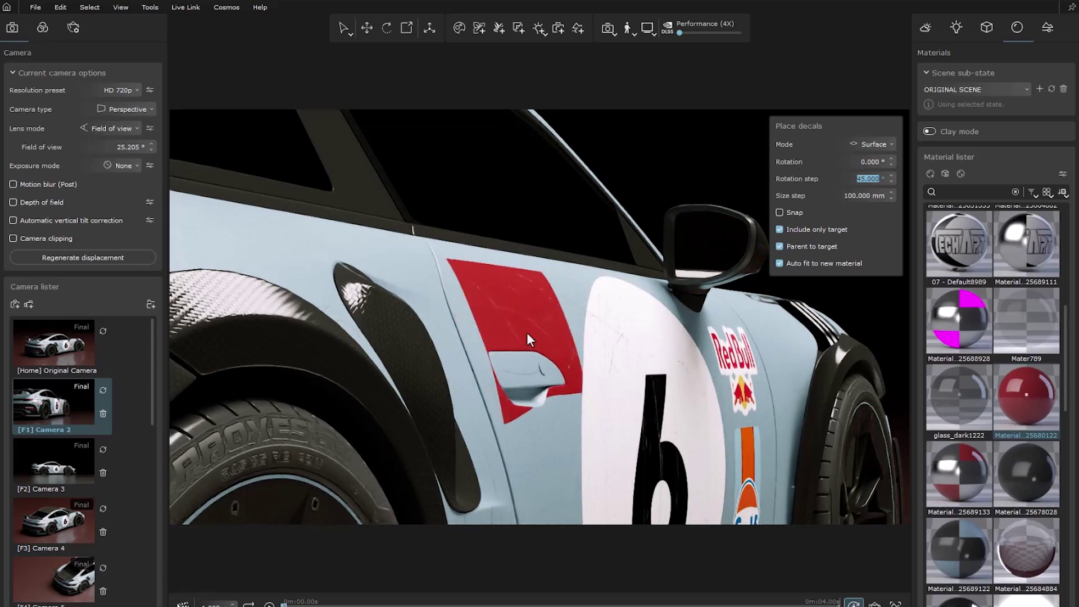
text(10)
key(Return)
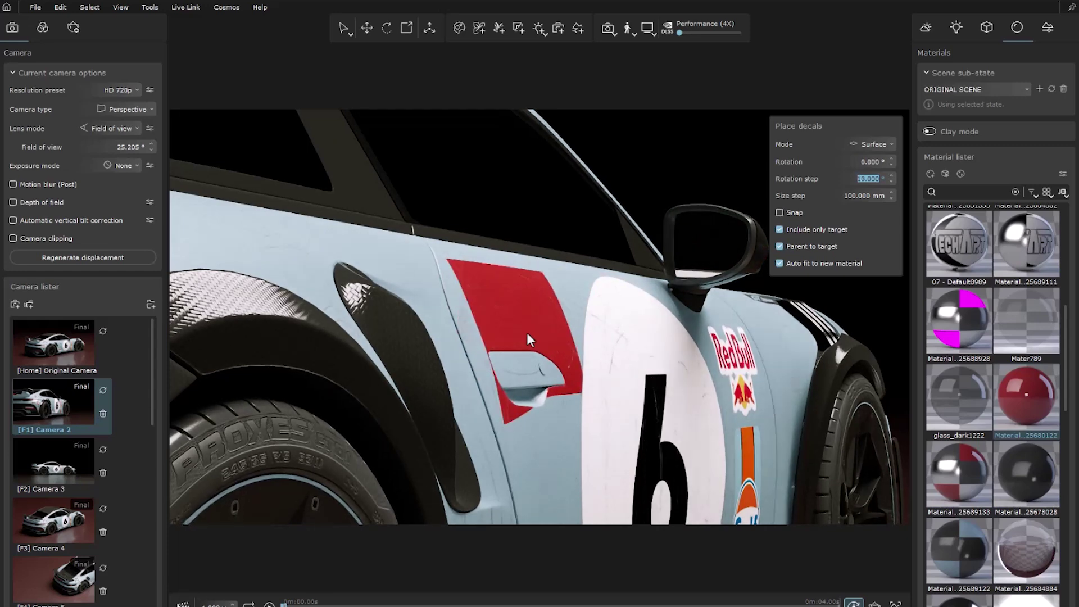
Step: Try the decal preview with Snap on and with Include only target off, restoring each option
click(780, 212)
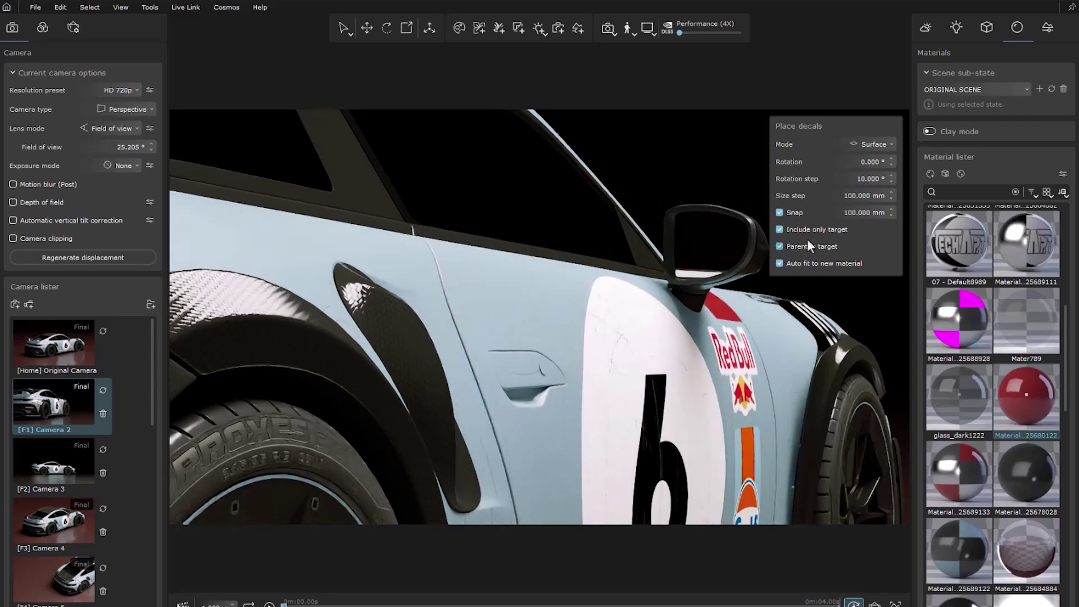
click(781, 212)
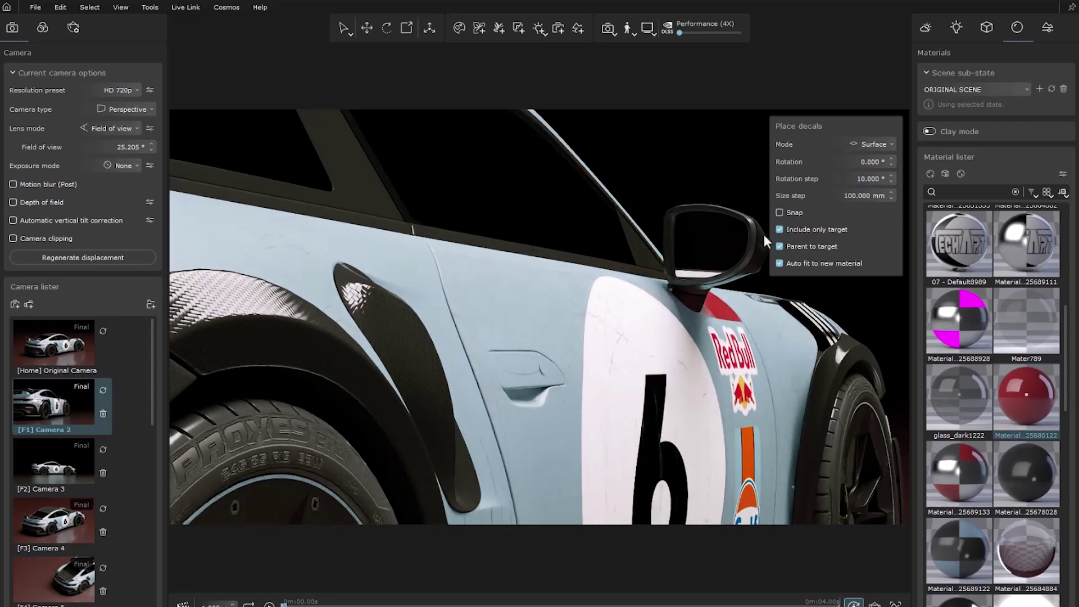
click(533, 314)
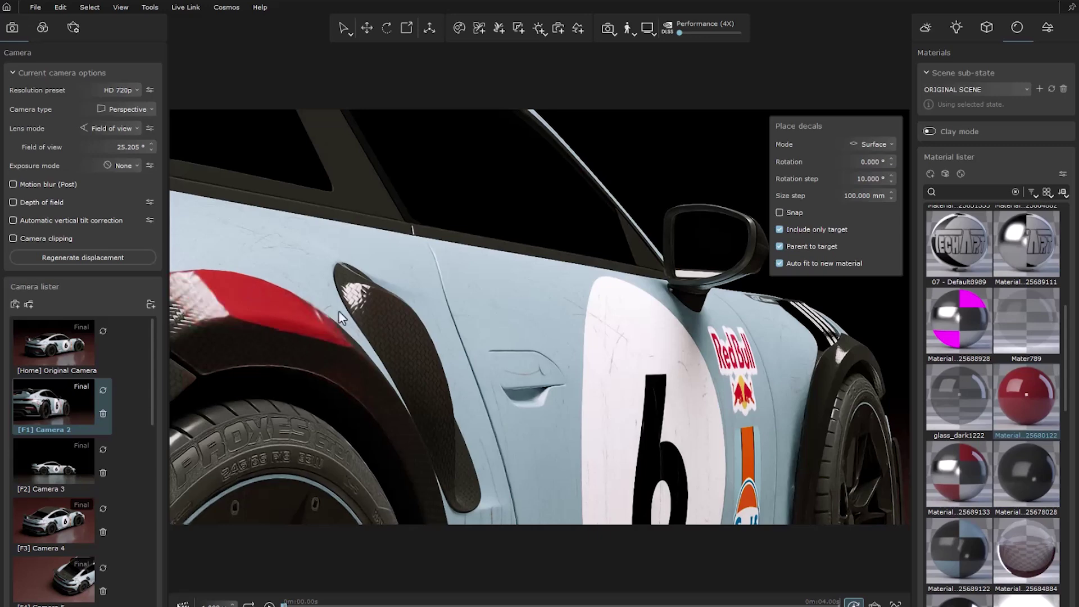
click(788, 231)
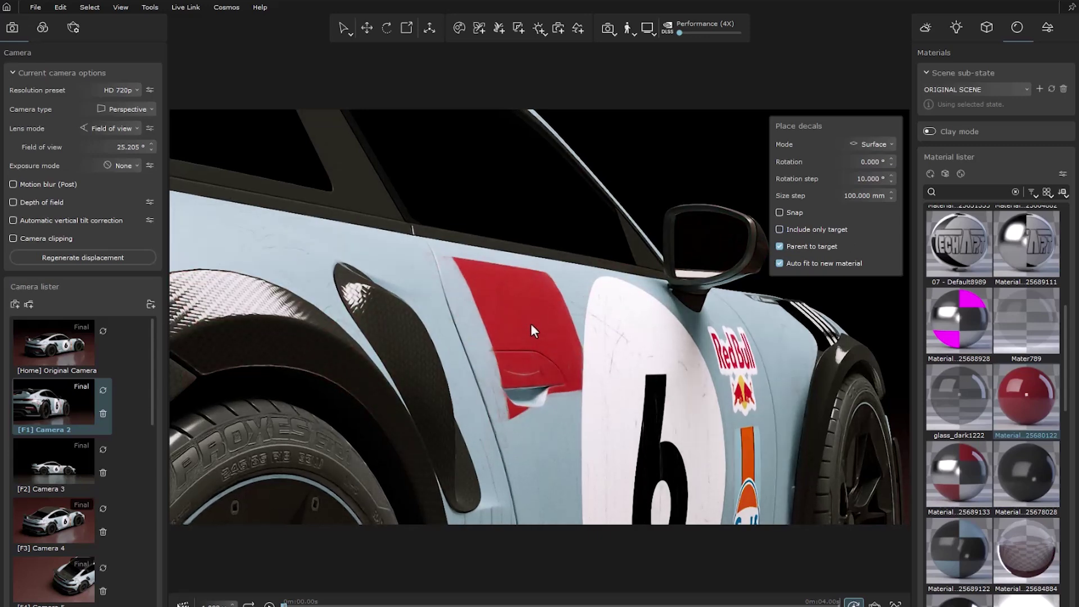
click(812, 230)
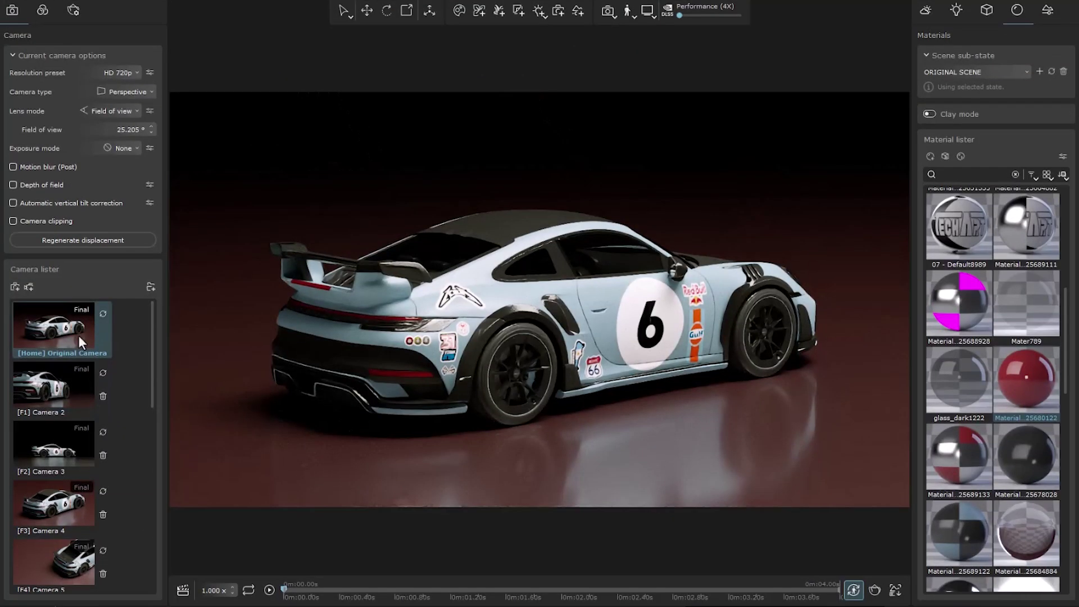
Step: Play the car animation through to its end in the Original Camera view
click(269, 590)
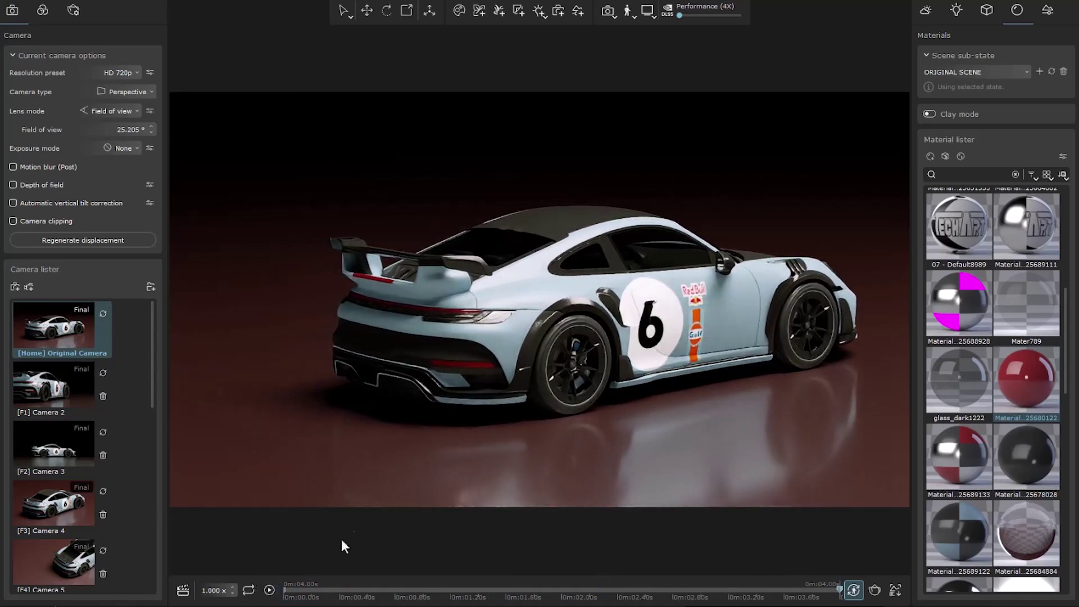
click(271, 590)
scroll(647, 270, up, 5)
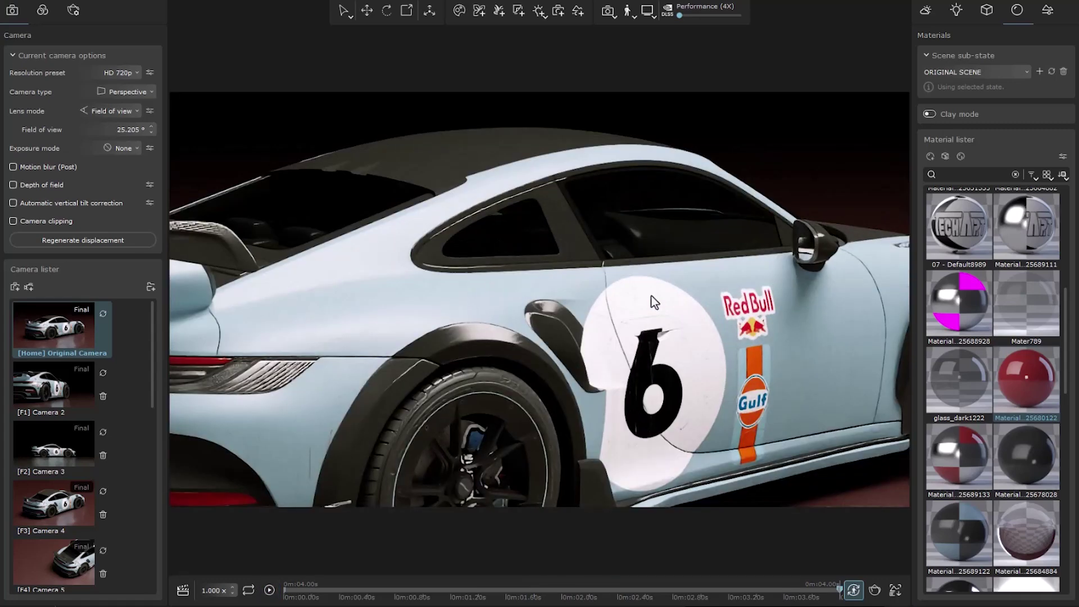
Step: Start a new decal with the Route 66 Material #52 and rotate it to -180°
click(520, 11)
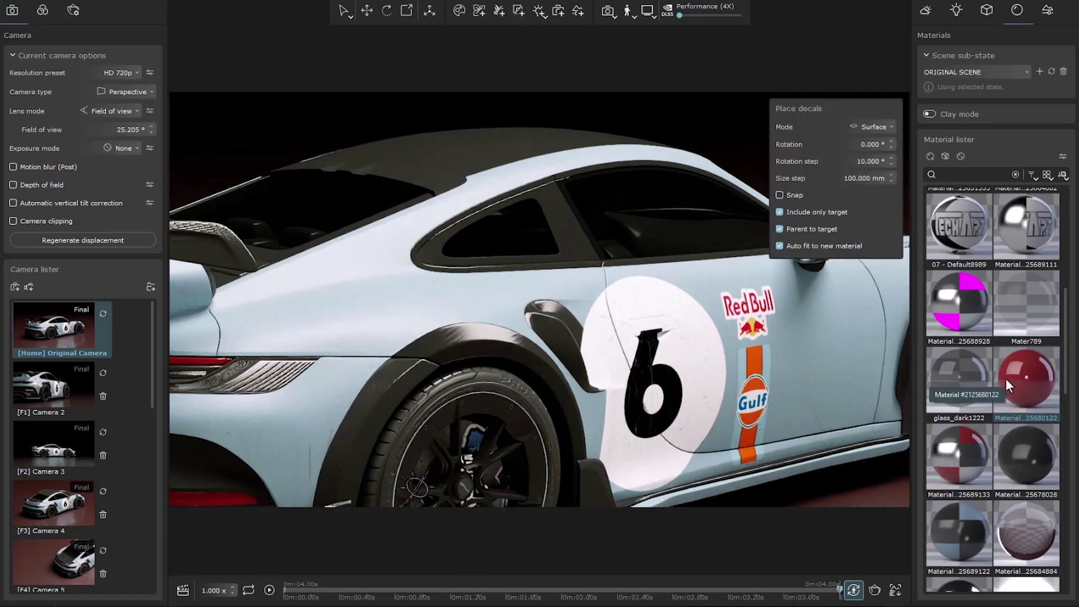
scroll(1006, 379, down, 10)
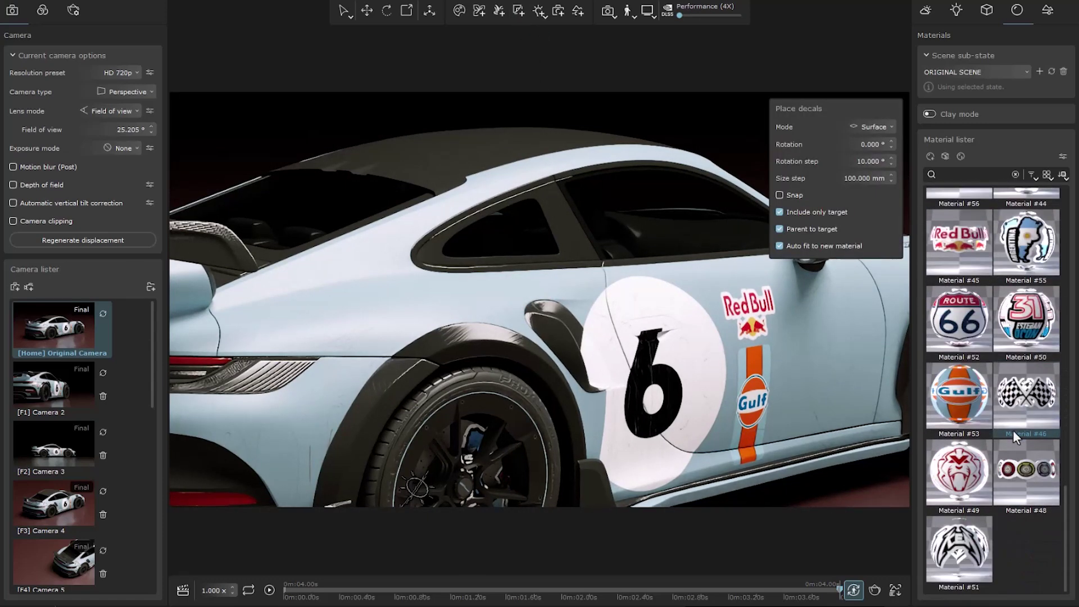
scroll(1013, 430, up, 1)
drag(962, 361, 304, 426)
scroll(304, 422, up, 1)
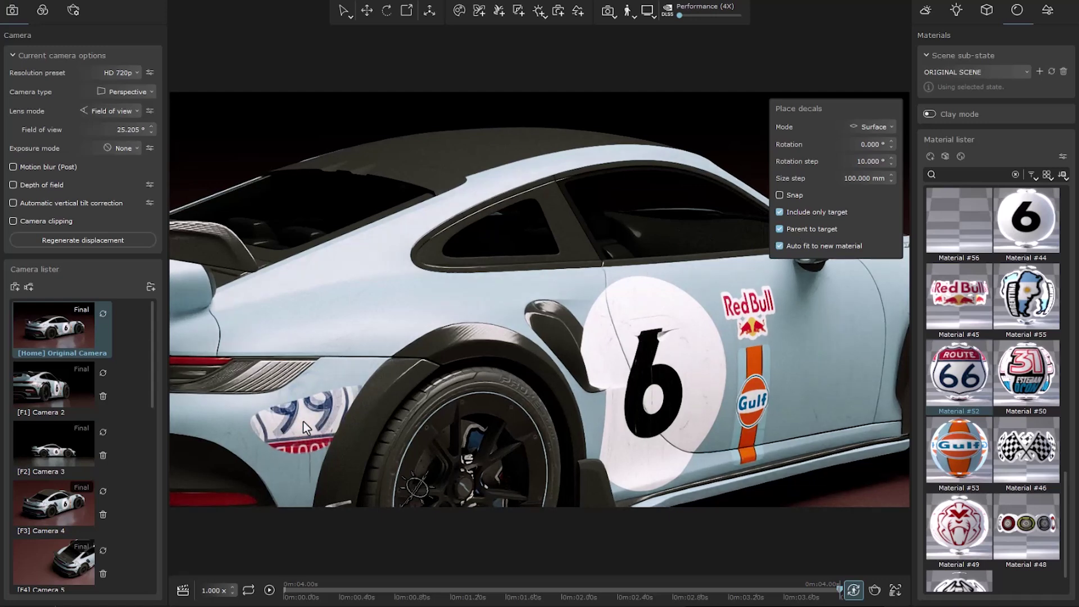
scroll(305, 432, down, 7)
scroll(305, 432, down, 11)
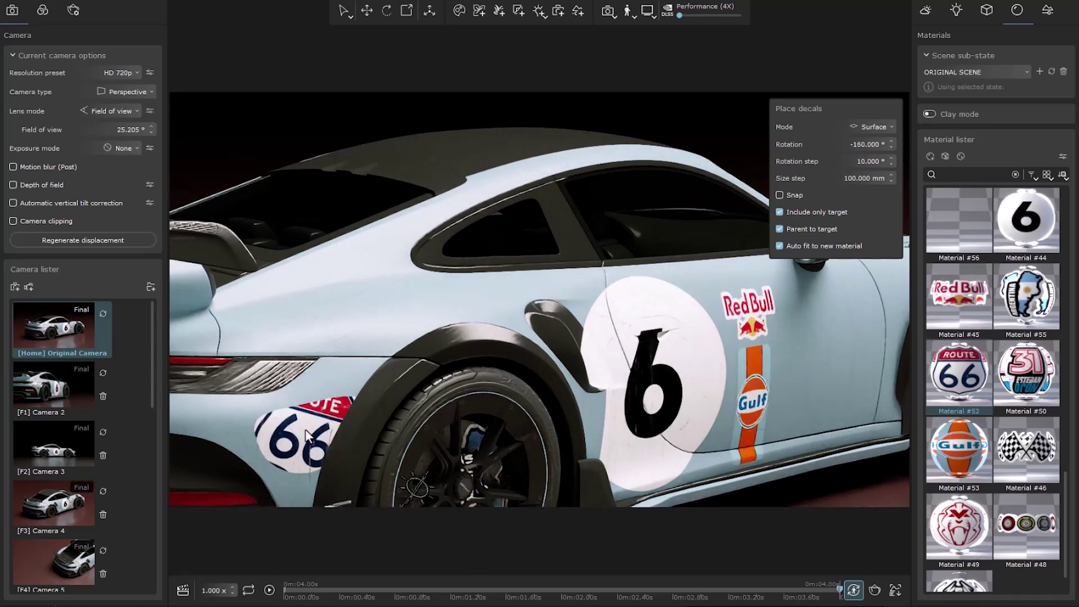
drag(776, 371, 811, 378)
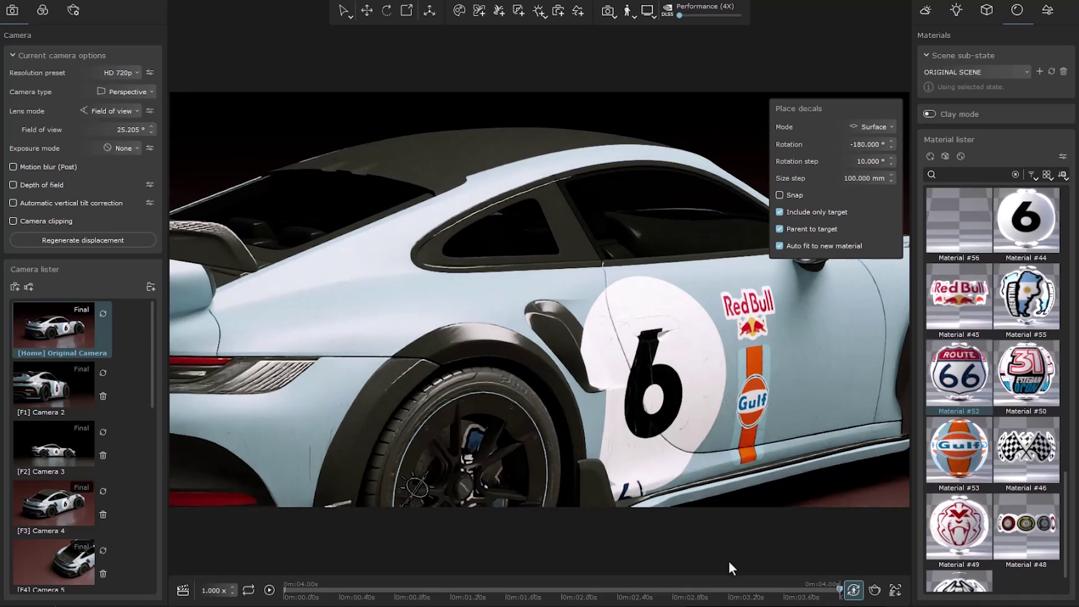
Step: Return the animation to its start at 0.010x speed and place the Route 66 decal on the door, overlapping the number 6 roundel's rear edge
drag(737, 591, 284, 591)
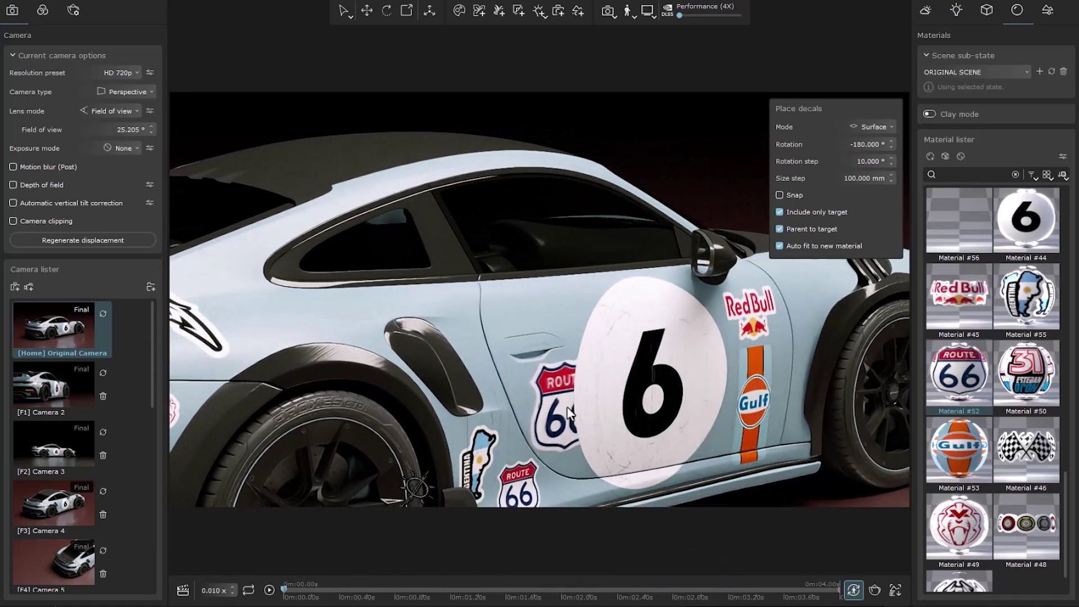
click(565, 404)
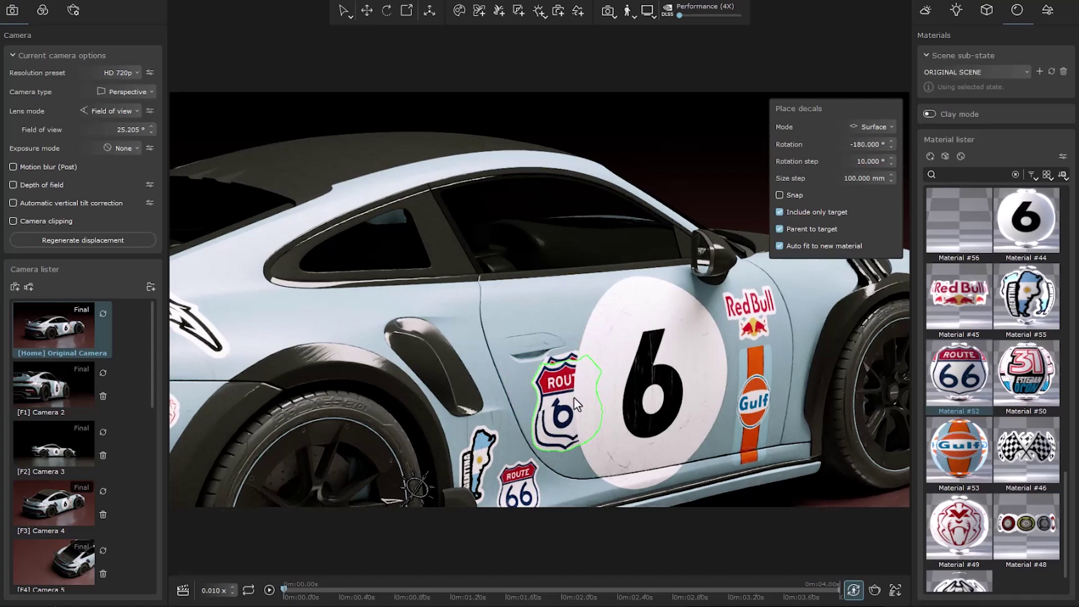
key(Escape)
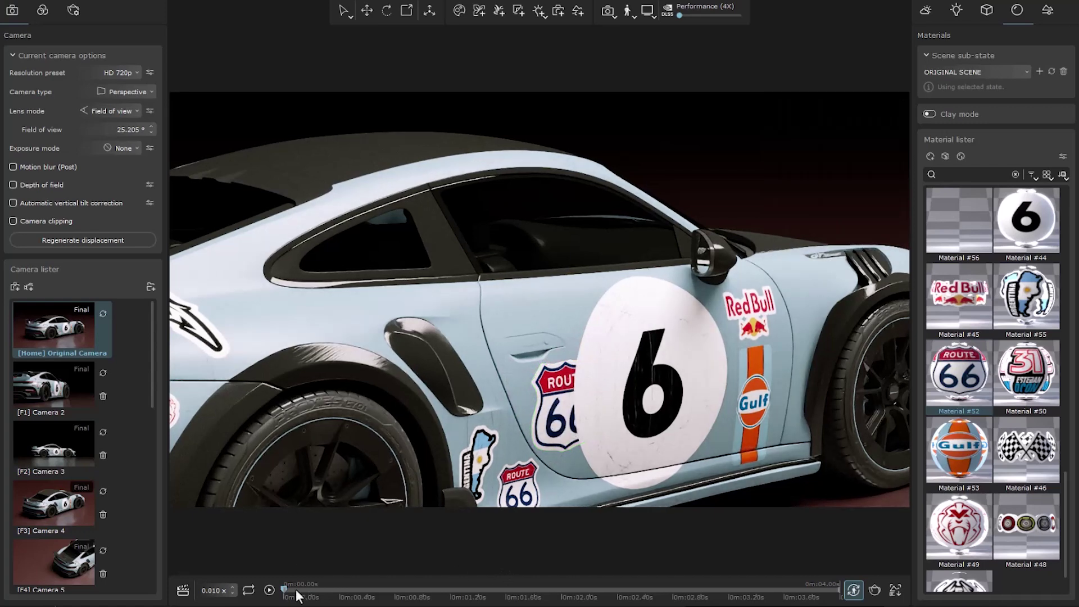
Step: Advance the animation to 0.03 s and place a second Route 66 decal above the first with Parent to target off
drag(296, 590, 318, 561)
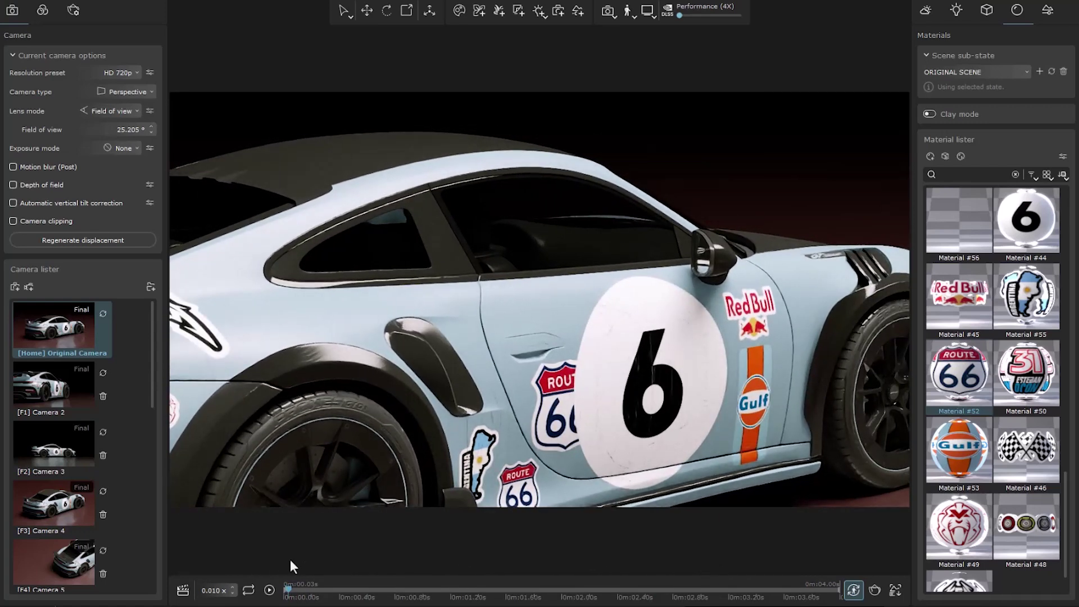
click(518, 12)
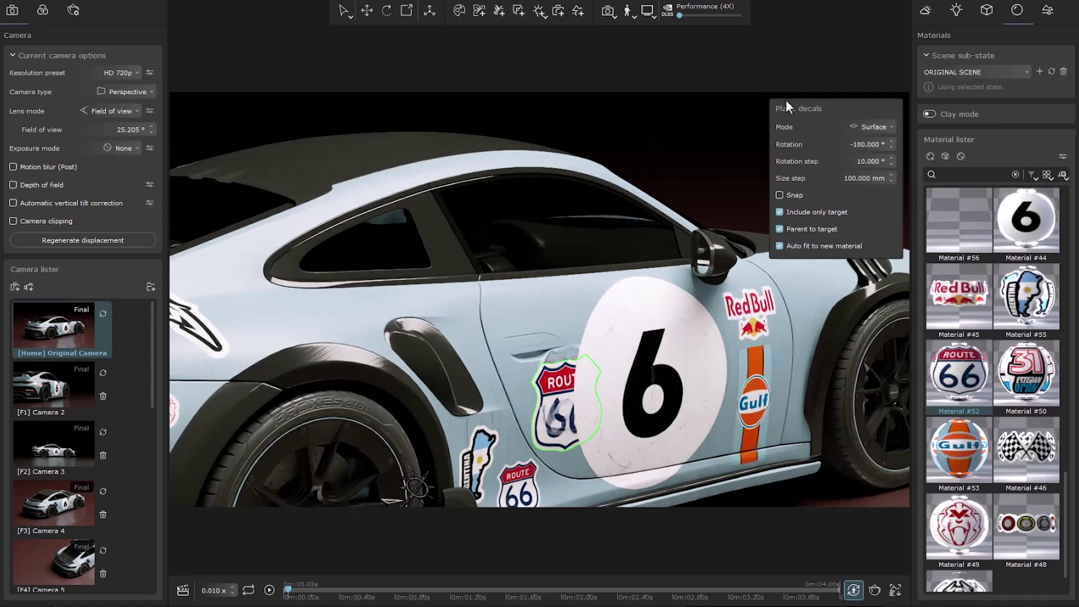
click(797, 228)
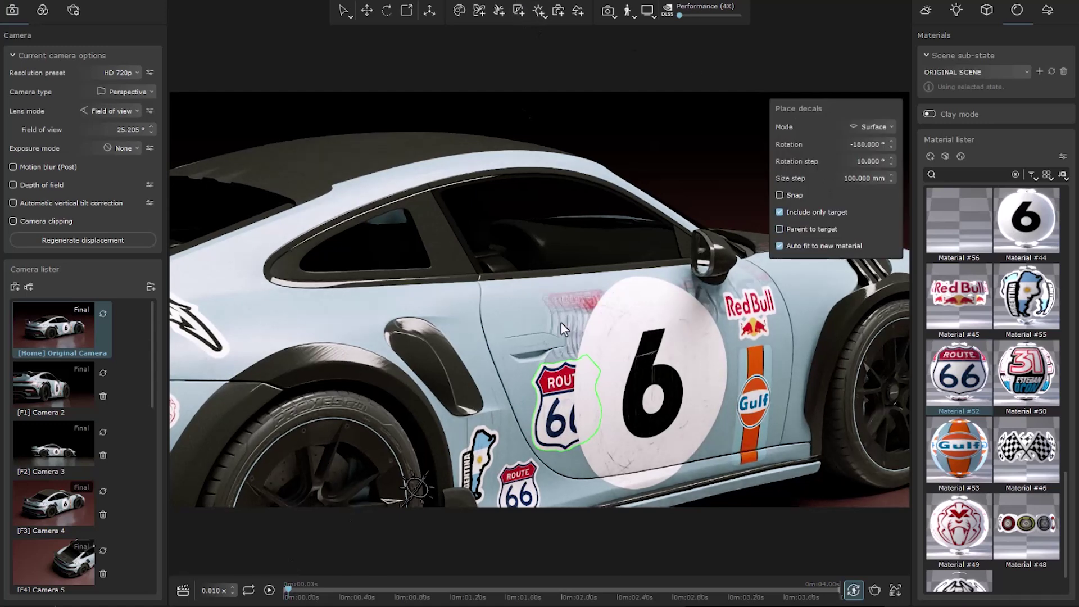
click(563, 322)
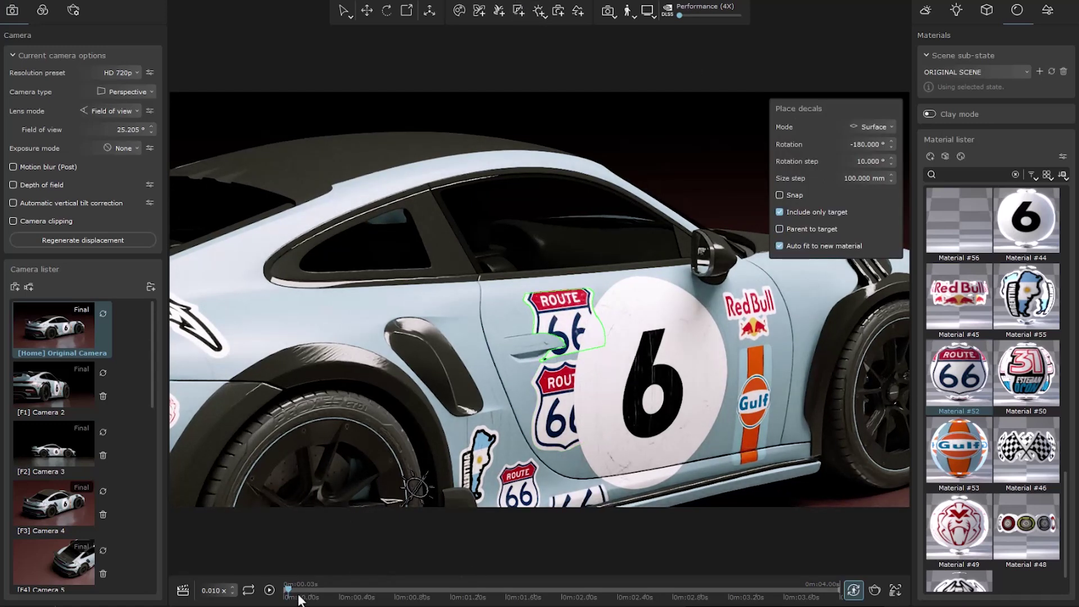
Step: Return the animation to 0.00 s and delete the upper Route 66 decal on the door
drag(302, 589, 275, 588)
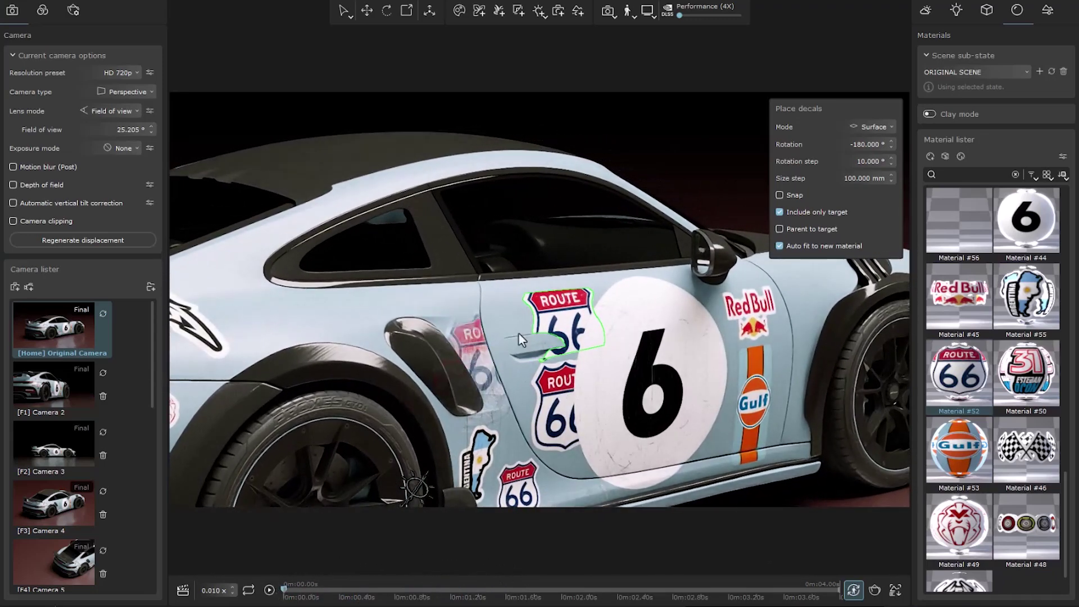
key(Escape)
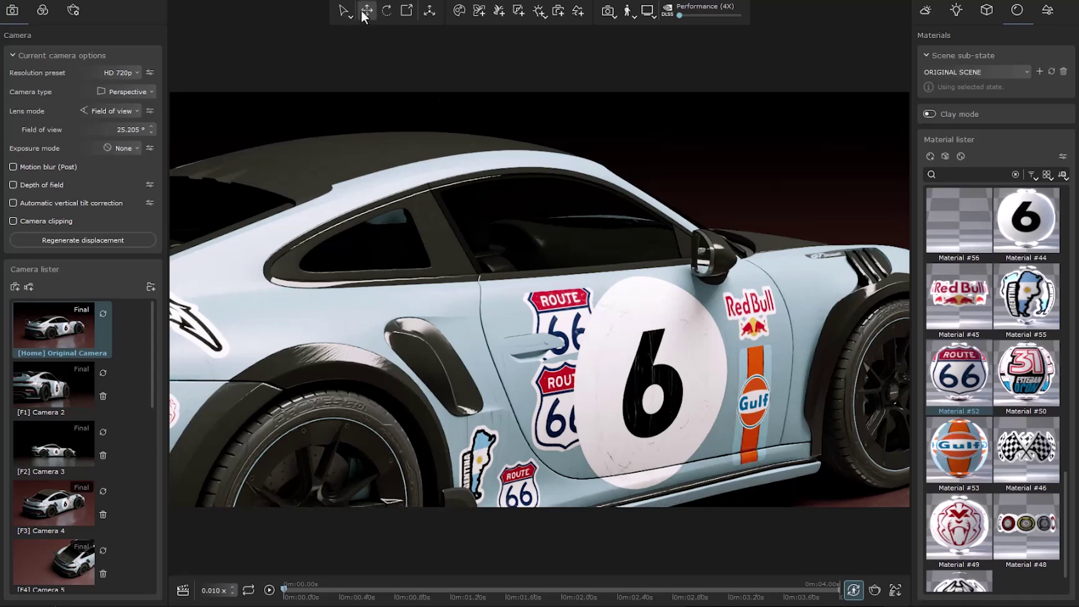
click(367, 10)
click(569, 326)
key(Delete)
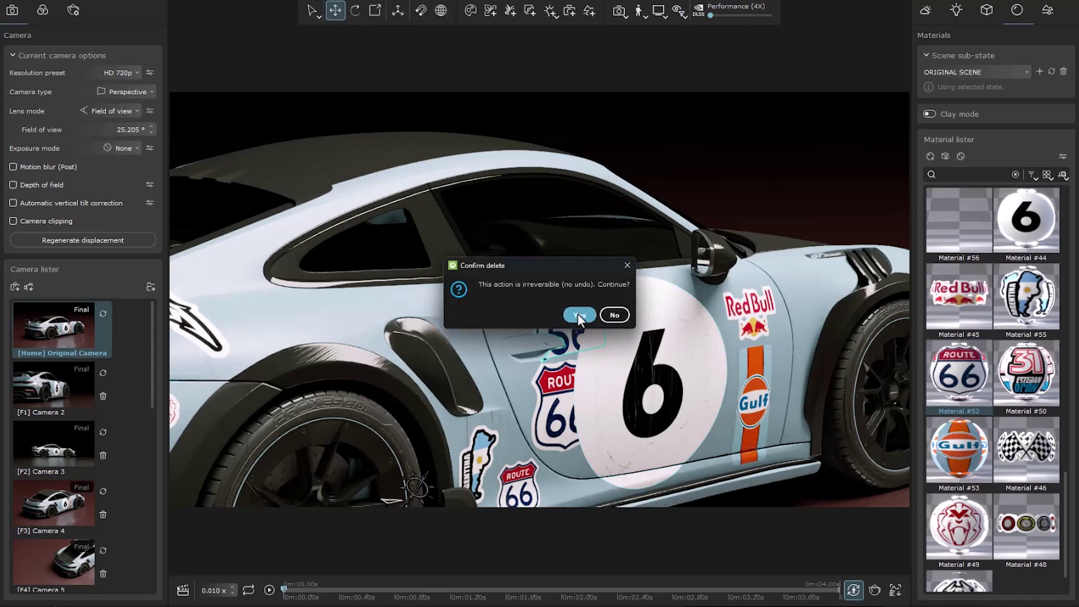
click(578, 314)
Step: Select the remaining Route 66 decal on the door with the Move tool and show its object properties
click(553, 424)
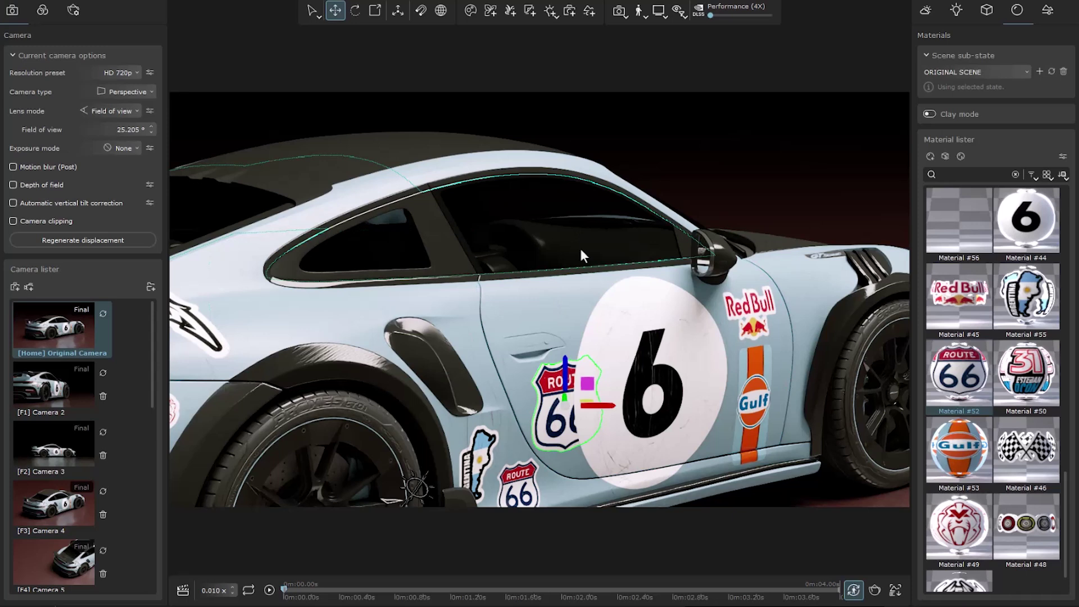
key(Escape)
key(Escape)
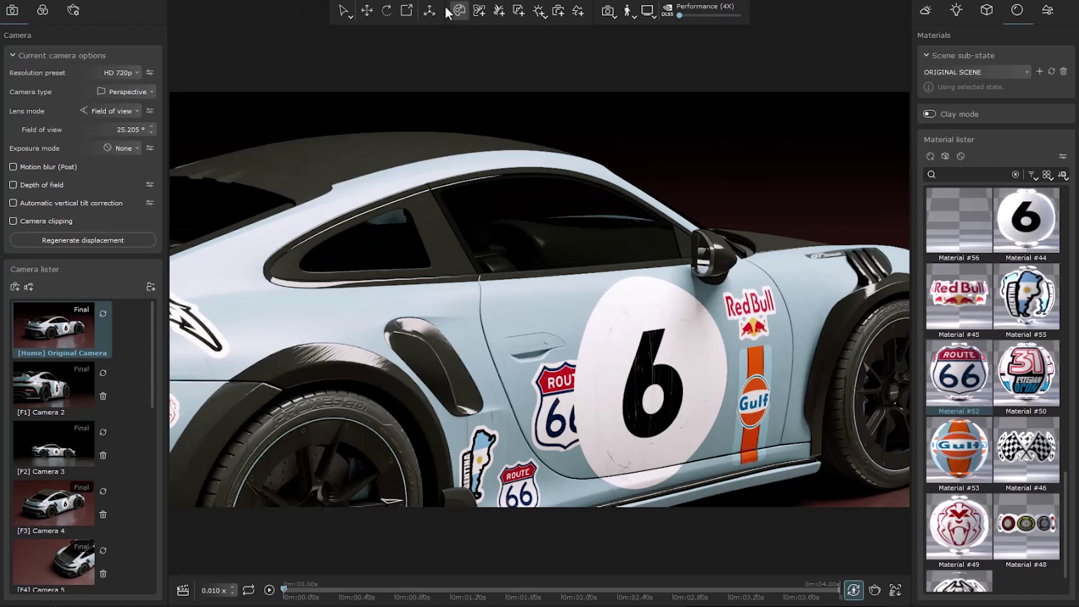
click(366, 10)
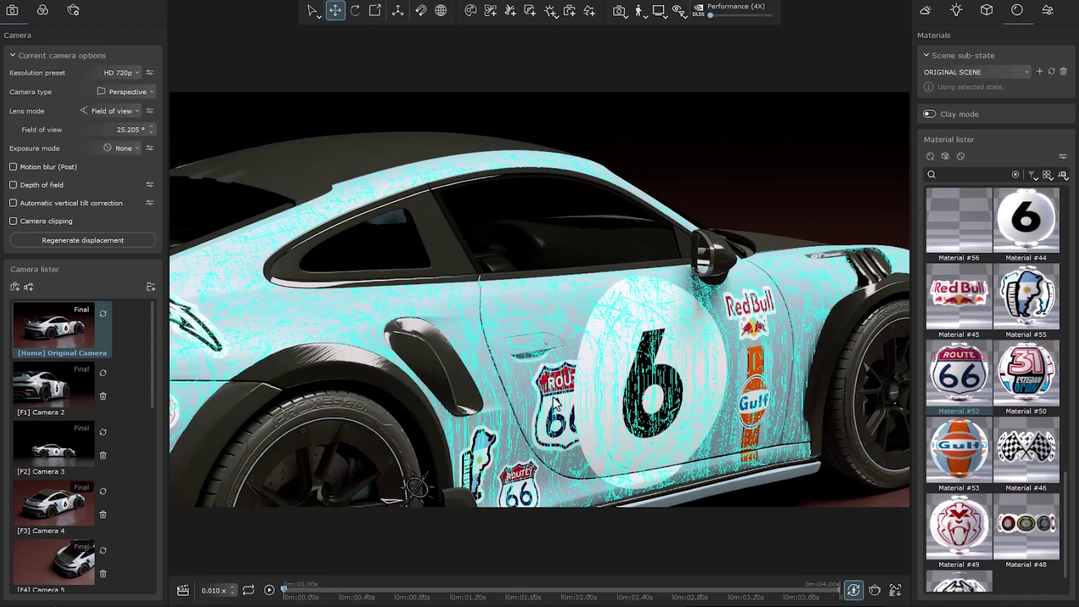
click(560, 417)
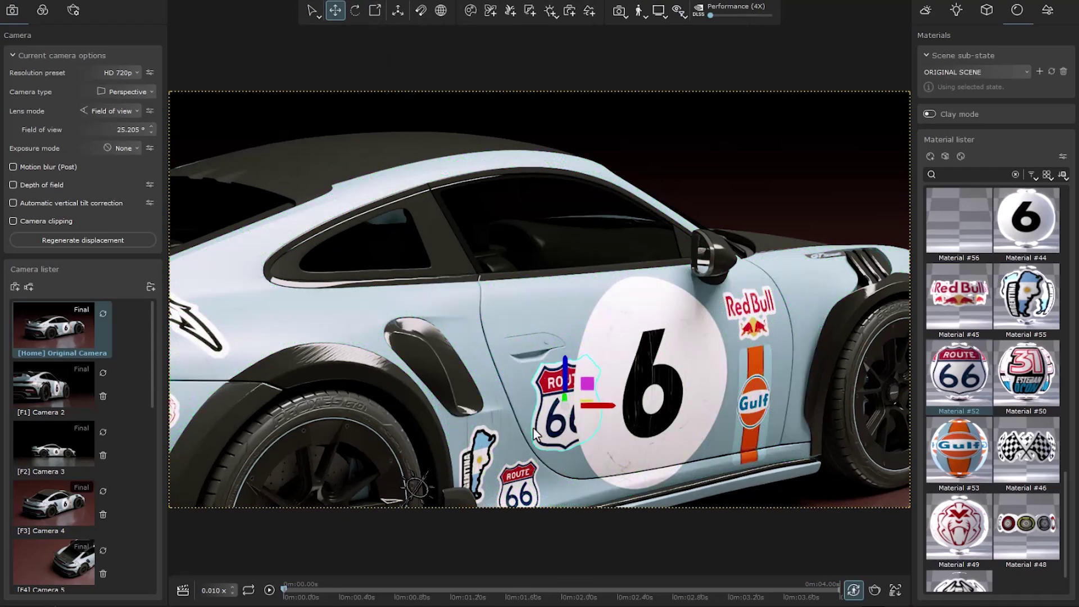
click(987, 12)
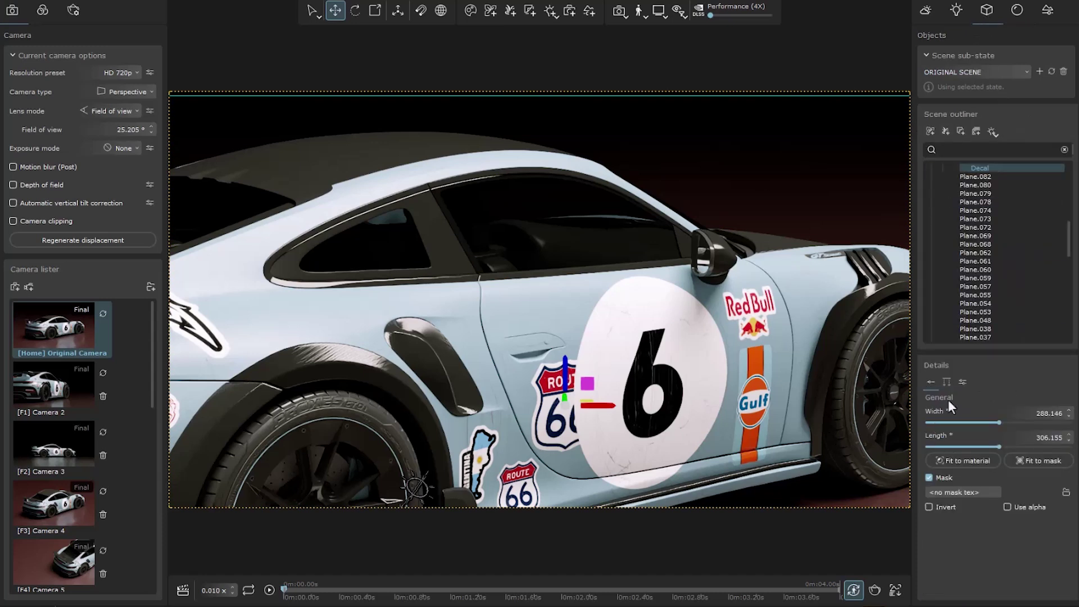
Step: Try a different width and length for the Route 66 decal, and undo the size changes
drag(997, 421, 984, 448)
key(ctrl+z)
key(ctrl+z)
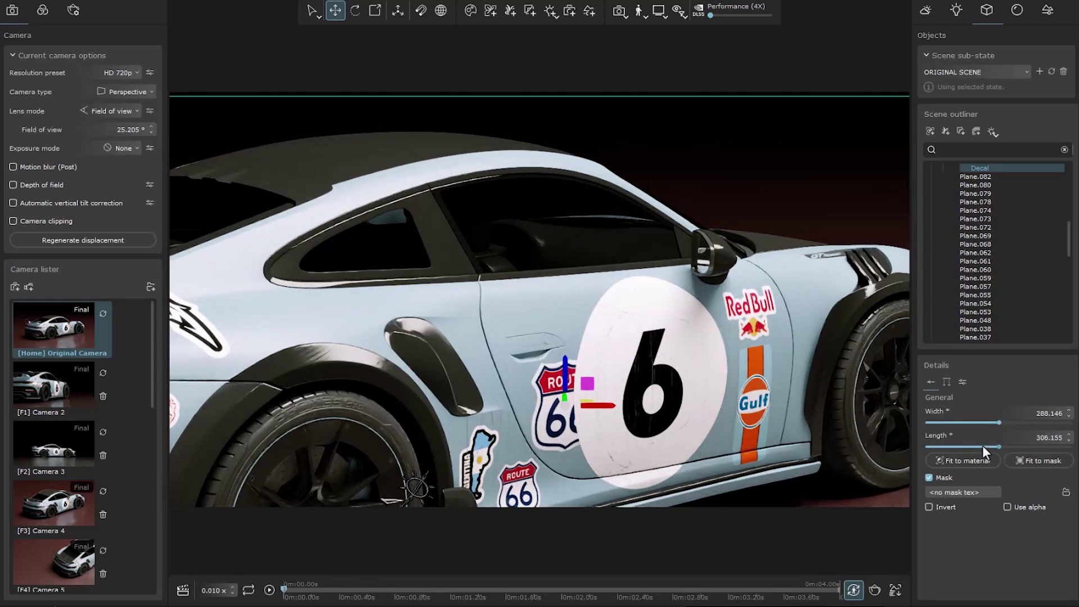
Step: Try 01_M.jpg and 05_M.jpg as the decal's mask texture, and clear the mask
click(944, 494)
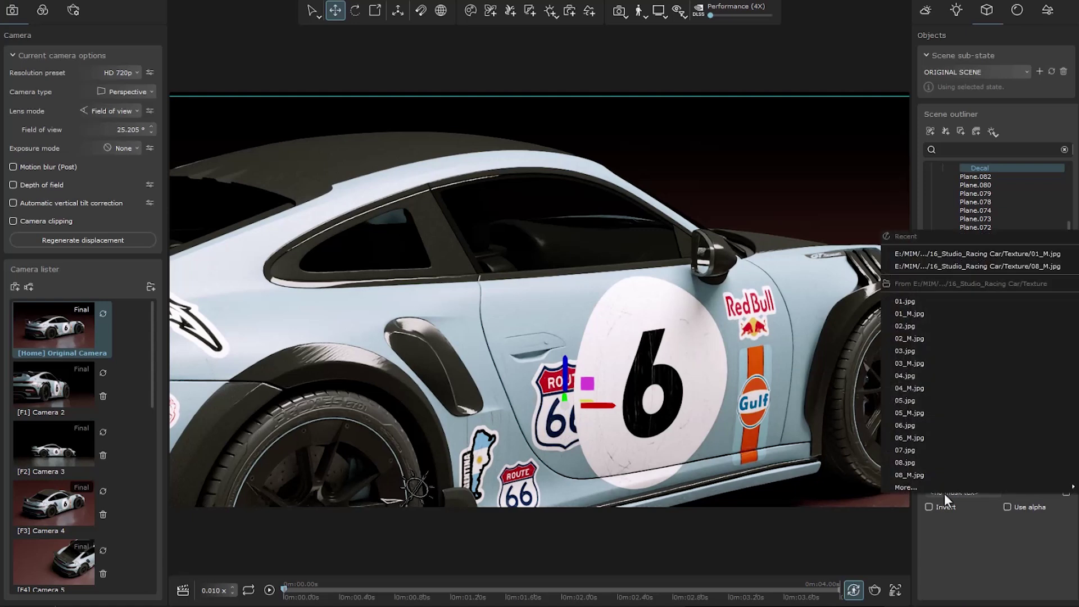
click(932, 315)
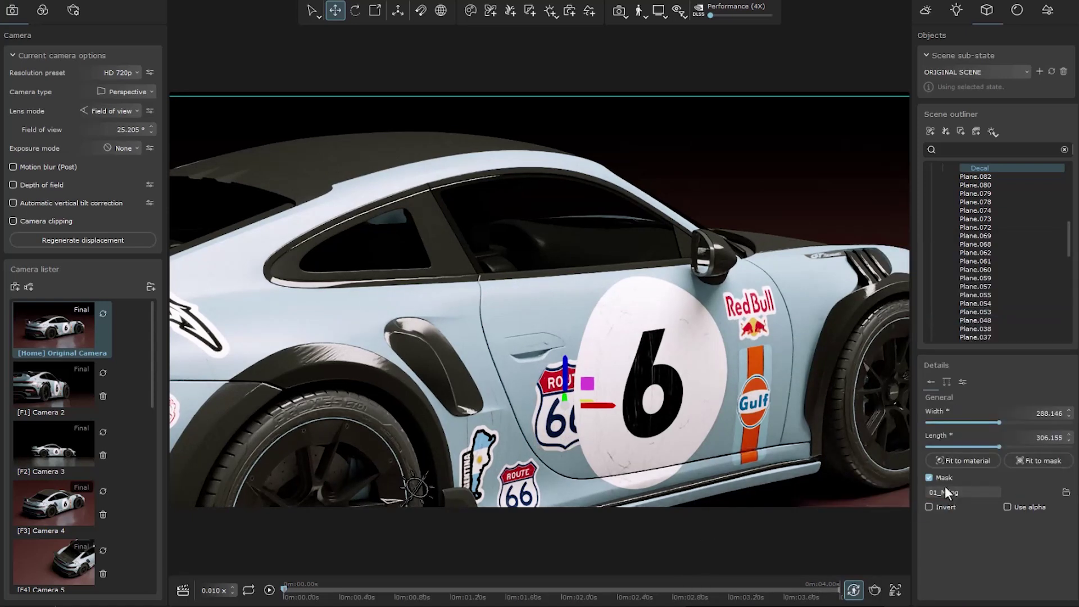
click(1067, 492)
click(948, 411)
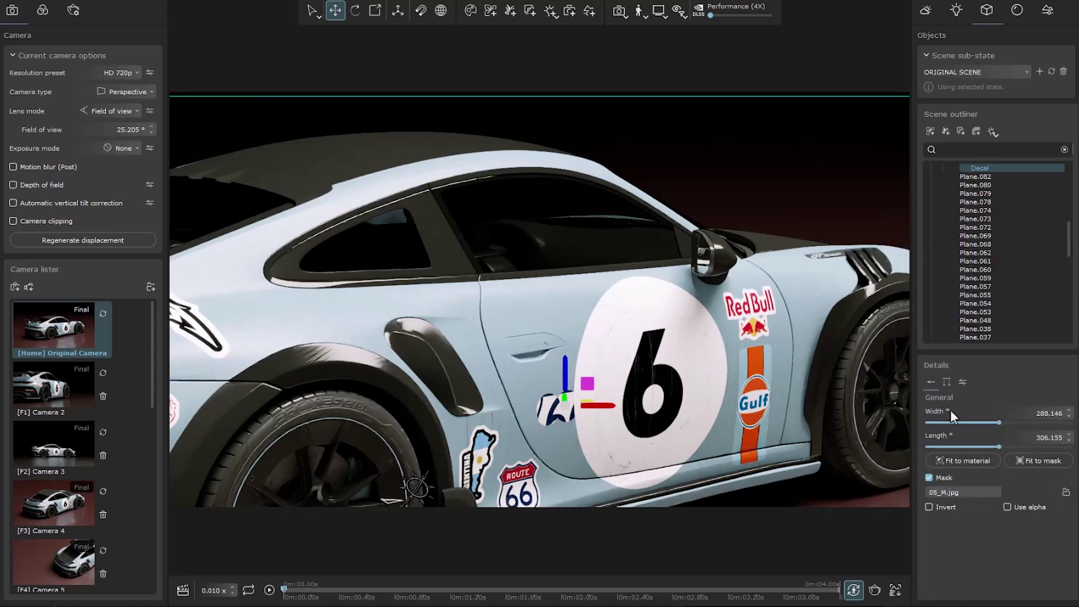
click(982, 493)
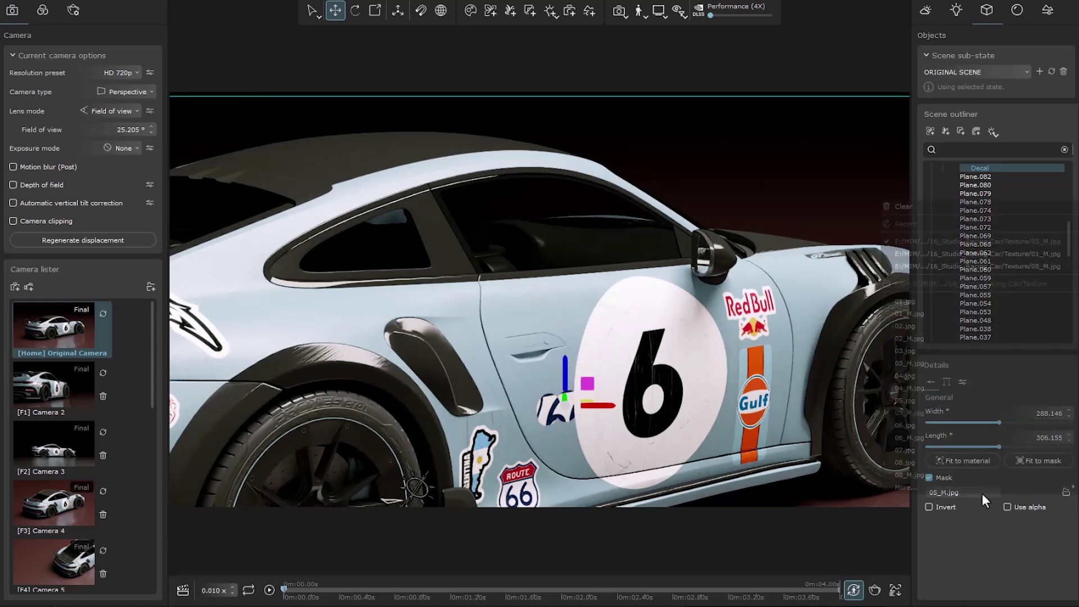
click(932, 211)
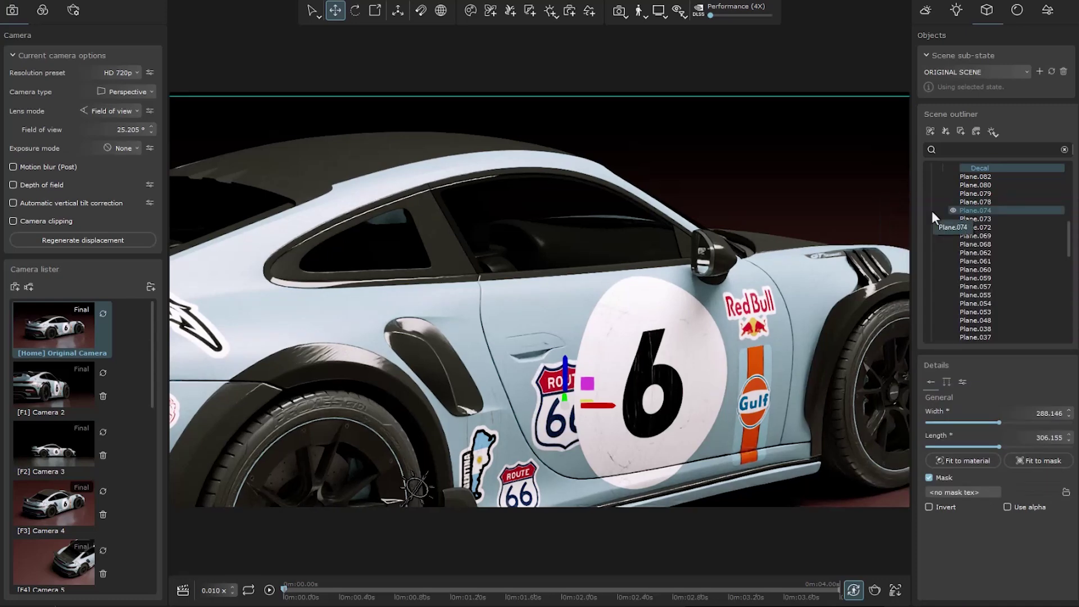
Step: Try the mask's Invert option with the 01_M.jpg texture, and clear the mask with Invert off
click(938, 509)
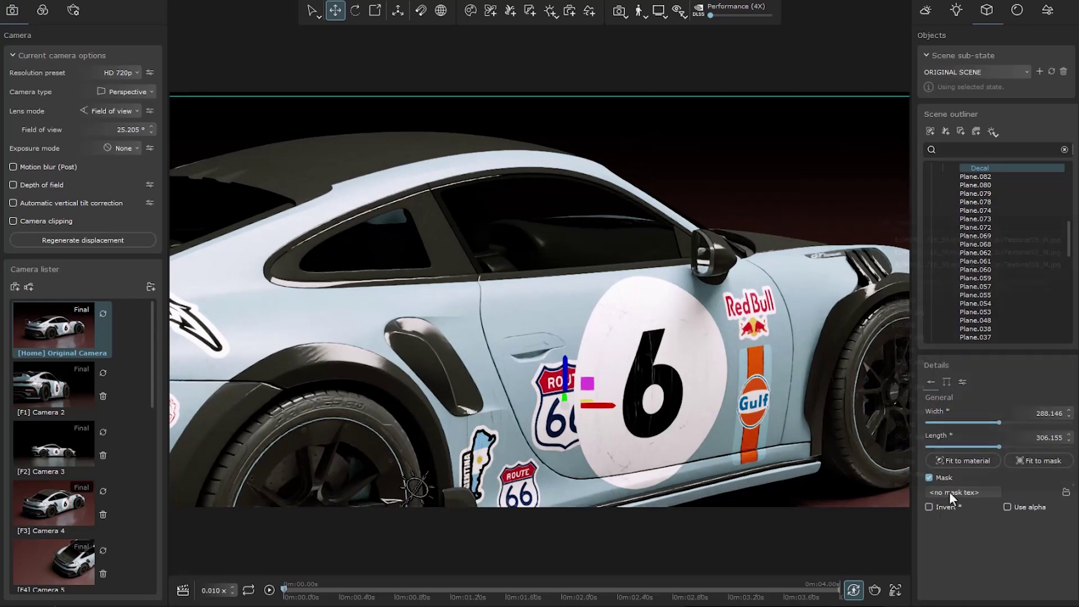
click(950, 491)
click(949, 312)
click(946, 506)
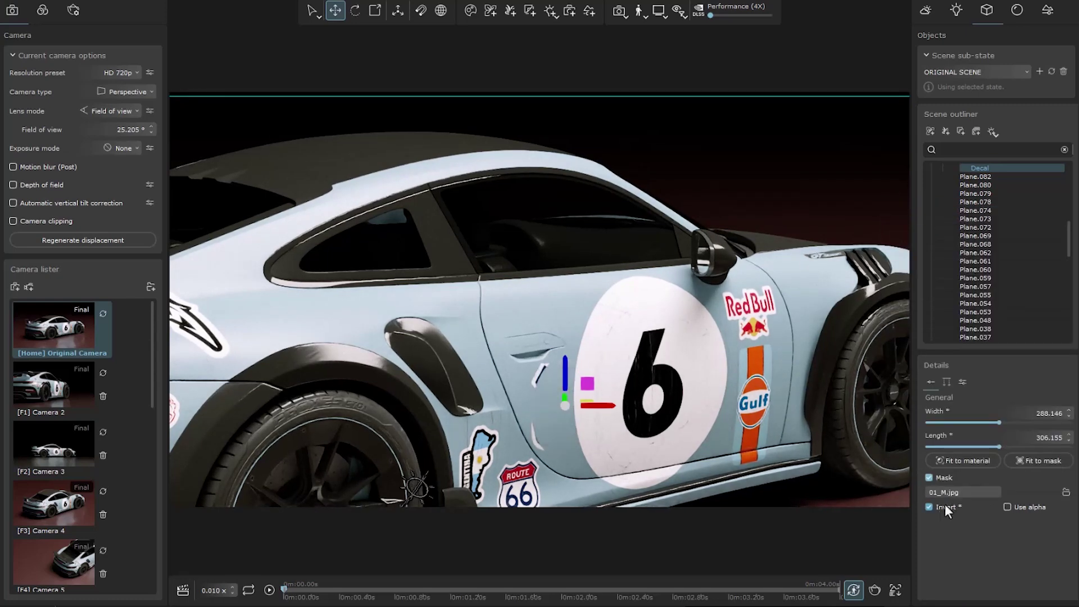
click(943, 492)
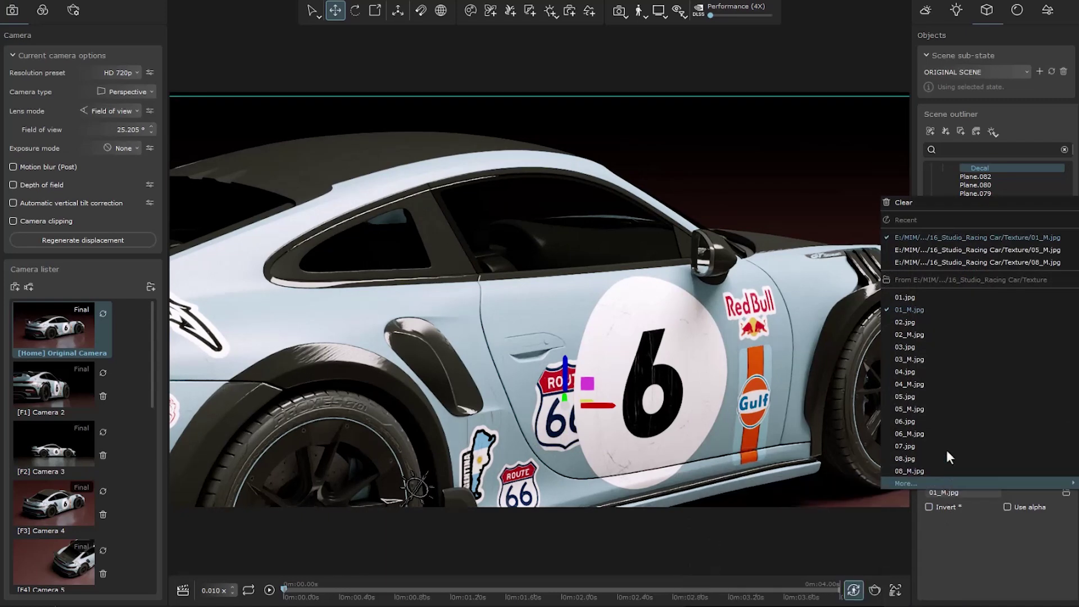
click(959, 204)
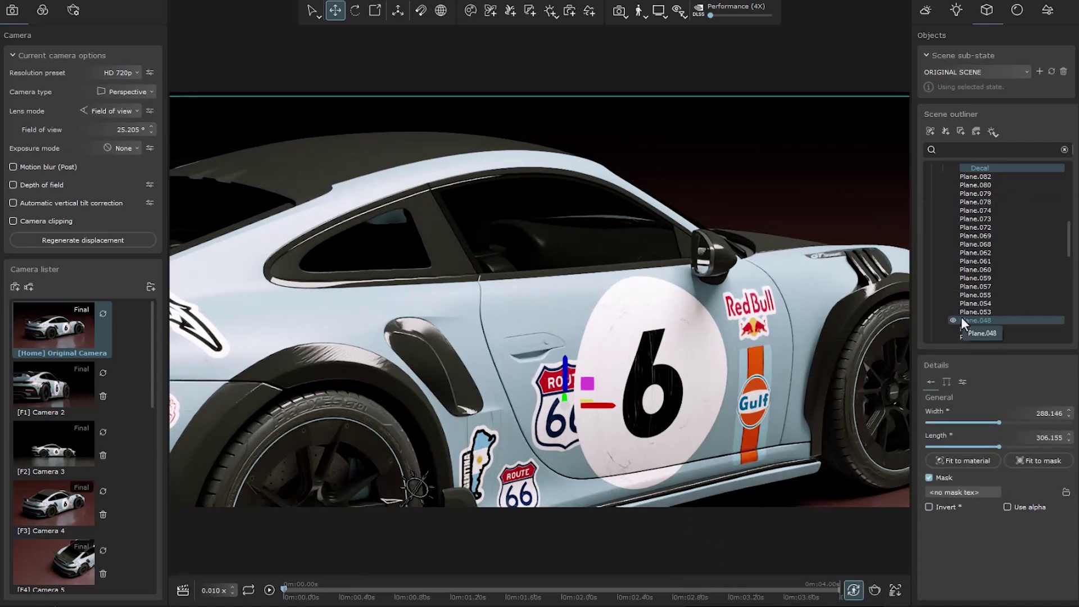
Step: Try a projection depth of 11.765 and a projection offset of 71.765% on the decal, undoing each change
click(947, 382)
scroll(604, 336, up, 5)
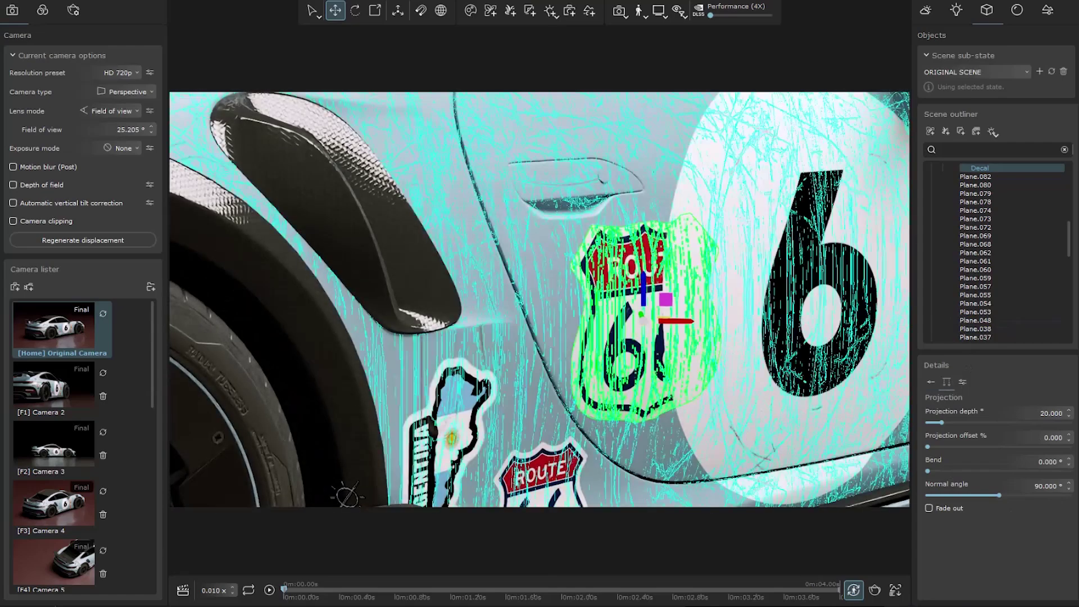
alt+drag(604, 336, 787, 371)
middle_drag(787, 371, 759, 307)
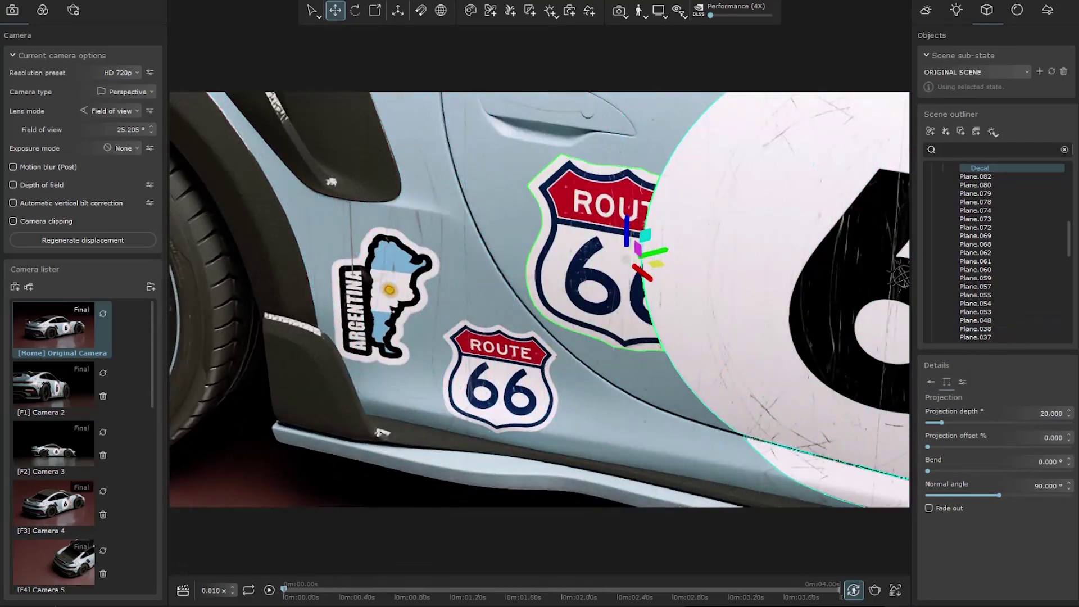
mouse_move(942, 424)
mouse_down()
mouse_move(984, 422)
mouse_move(936, 429)
mouse_up()
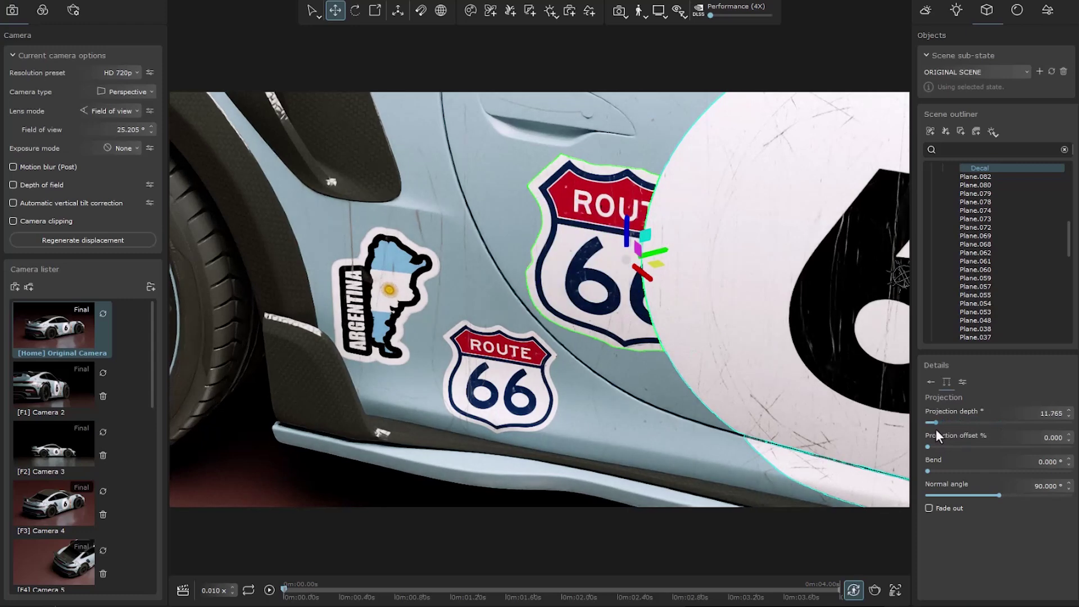
key(ctrl+z)
drag(927, 447, 1024, 447)
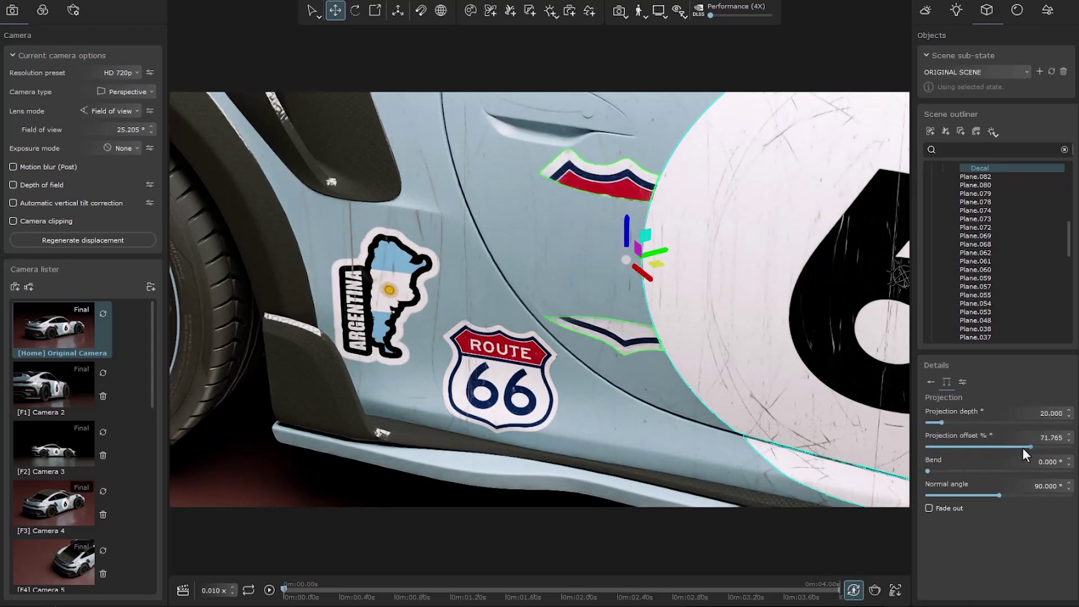
key(ctrl+z)
Step: Set the decal's normal angle to 180°, projection depth to about 43.137 and projection offset to about 23.529%, keeping bend at 0°
drag(929, 473, 1071, 495)
key(ctrl+z)
click(946, 496)
drag(939, 423, 1072, 422)
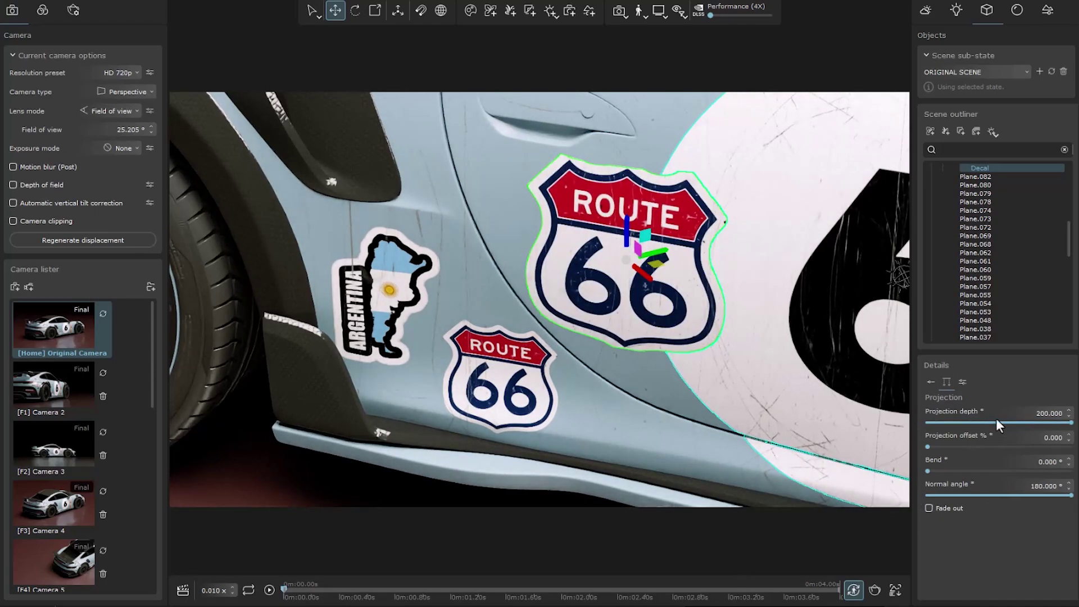
drag(997, 426, 968, 424)
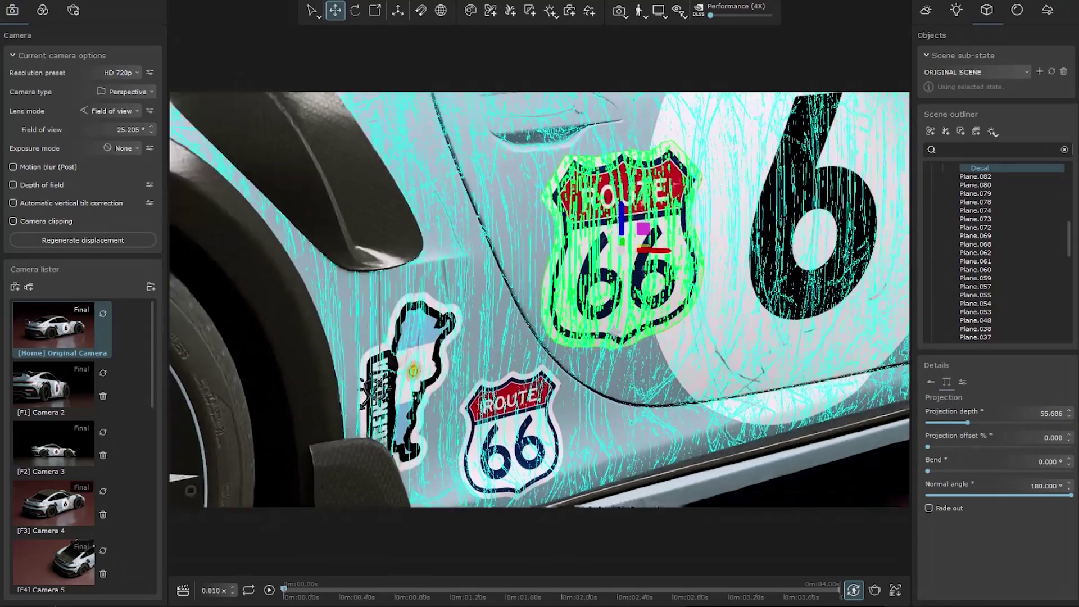
right_drag(655, 242, 678, 271)
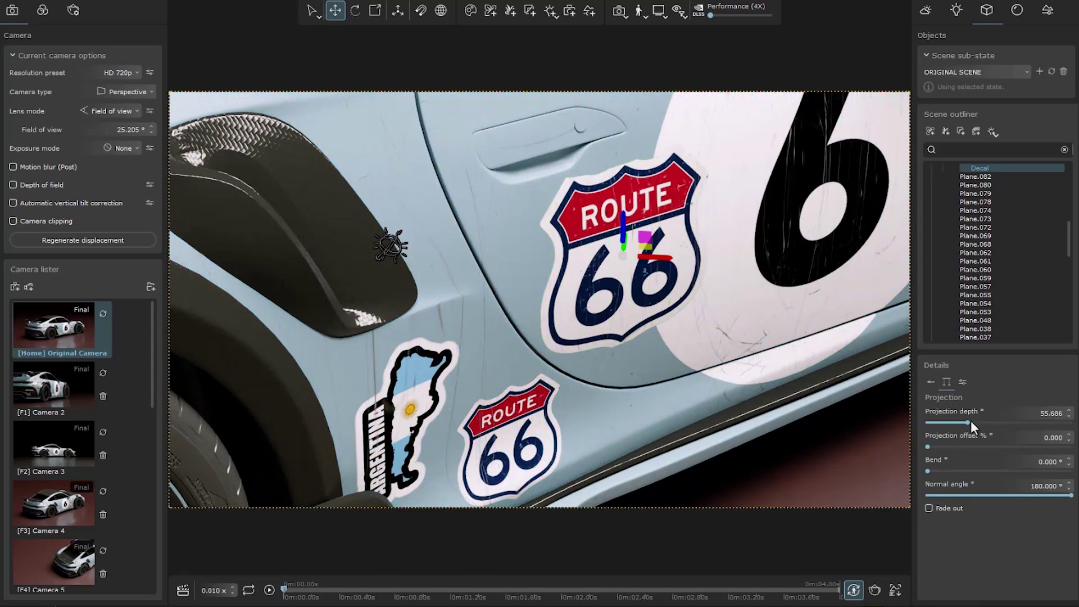
drag(970, 422, 961, 444)
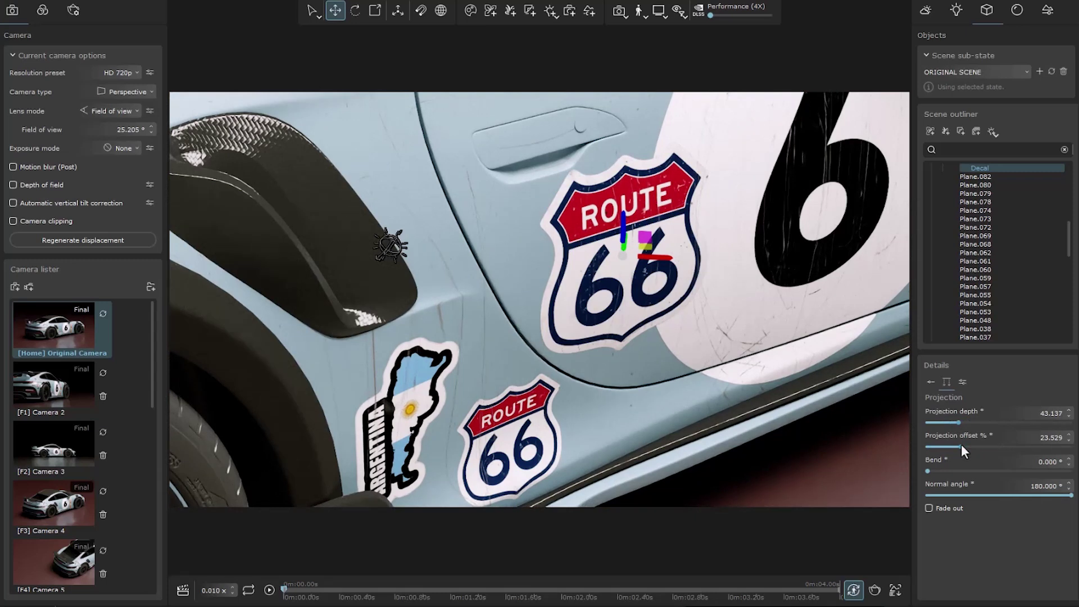
Step: Try Exclude for Plane.083 in the decal's options, and switch back to Include
click(963, 383)
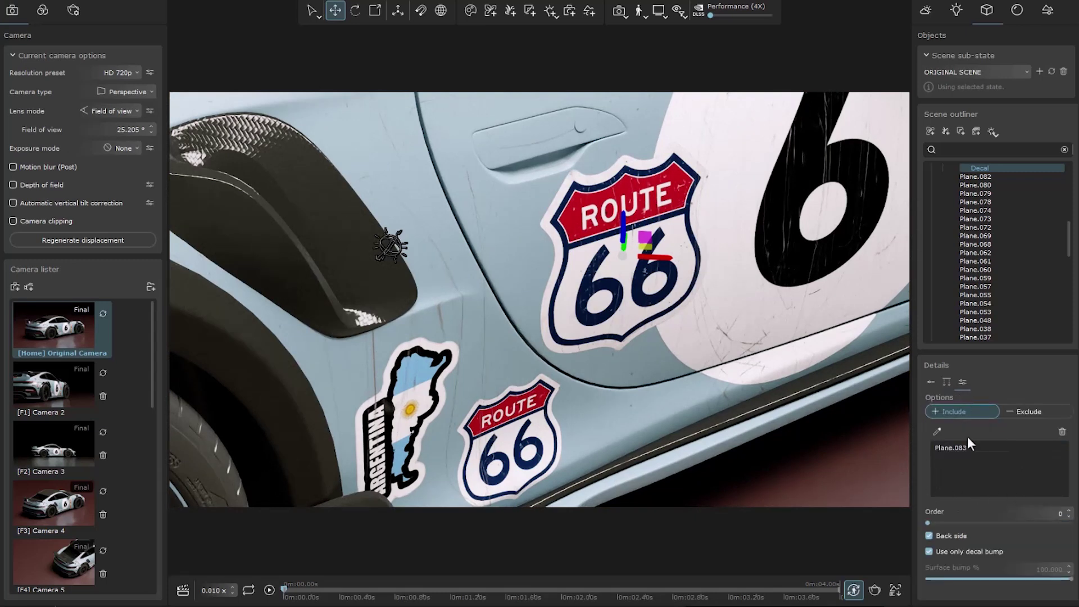
click(1046, 411)
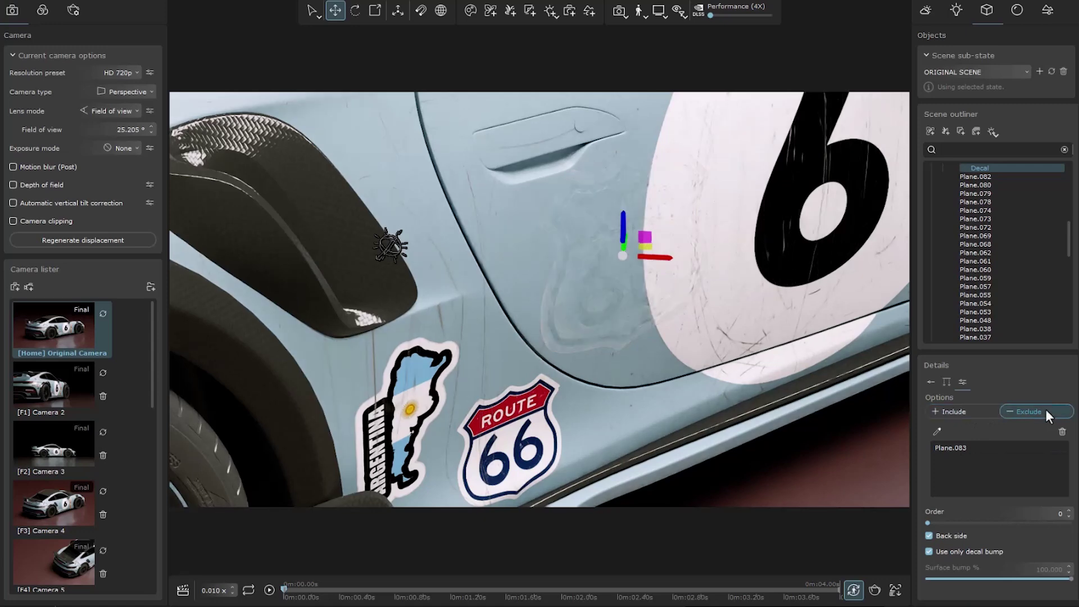
click(981, 411)
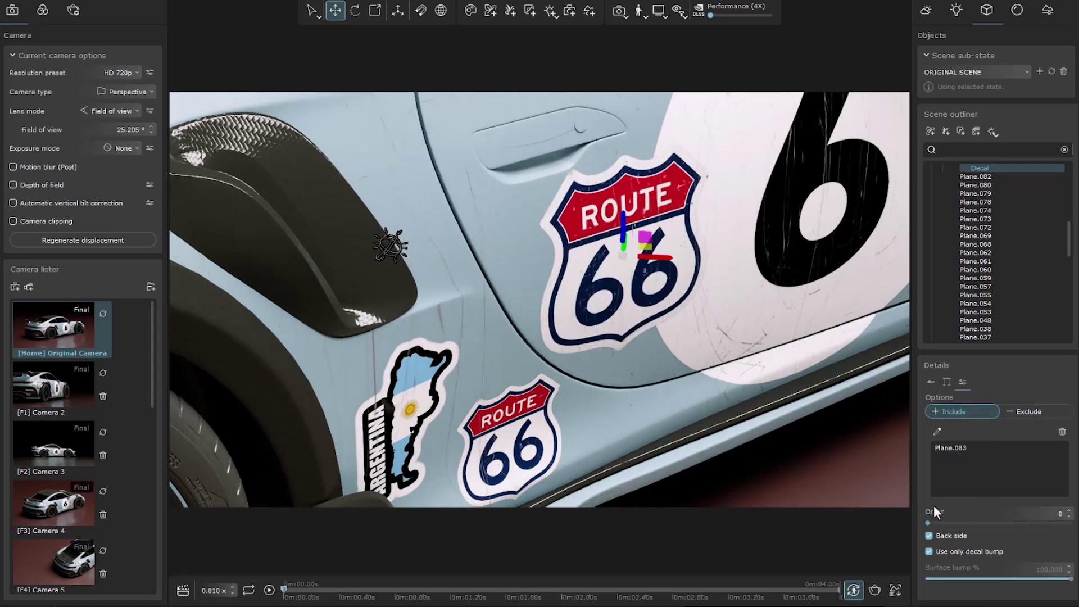
Step: Set the Route 66 decal's order to 100 and the number 6 roundel decal's order to 0
scroll(721, 180, up, 5)
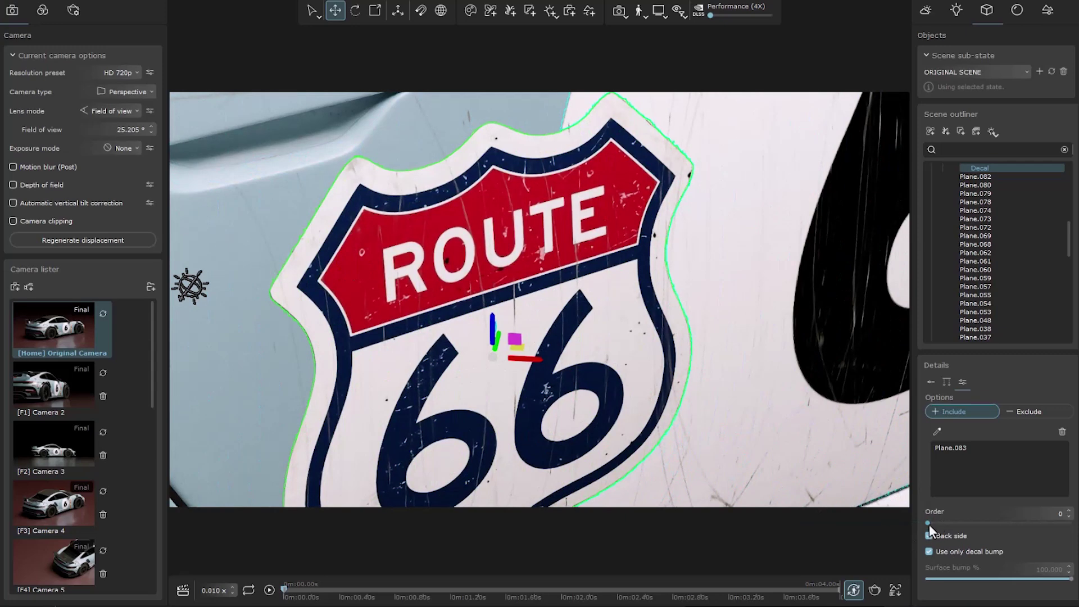
drag(929, 524, 1076, 514)
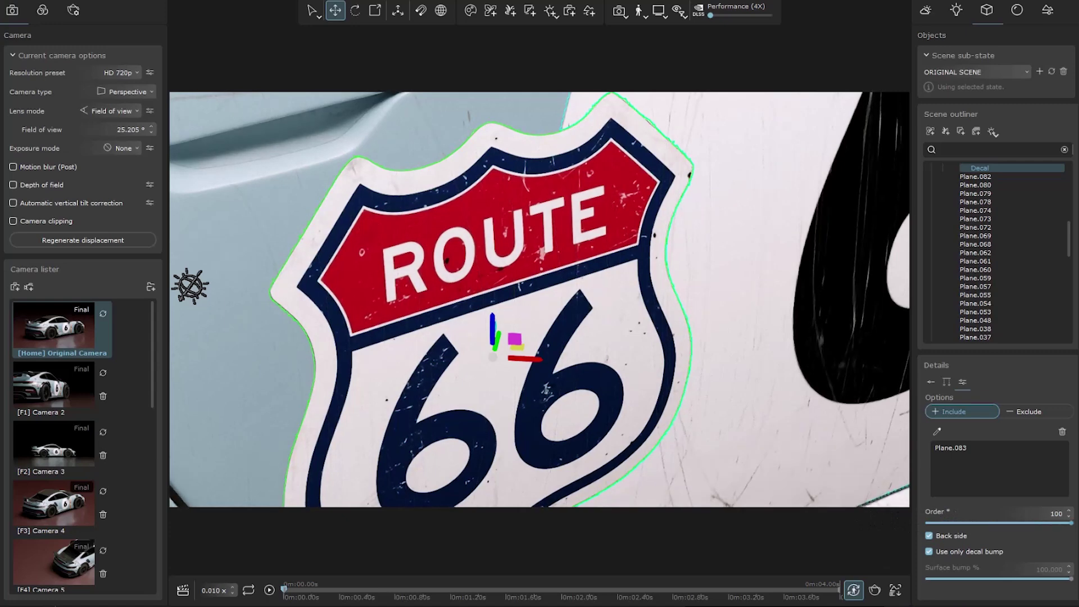
click(717, 180)
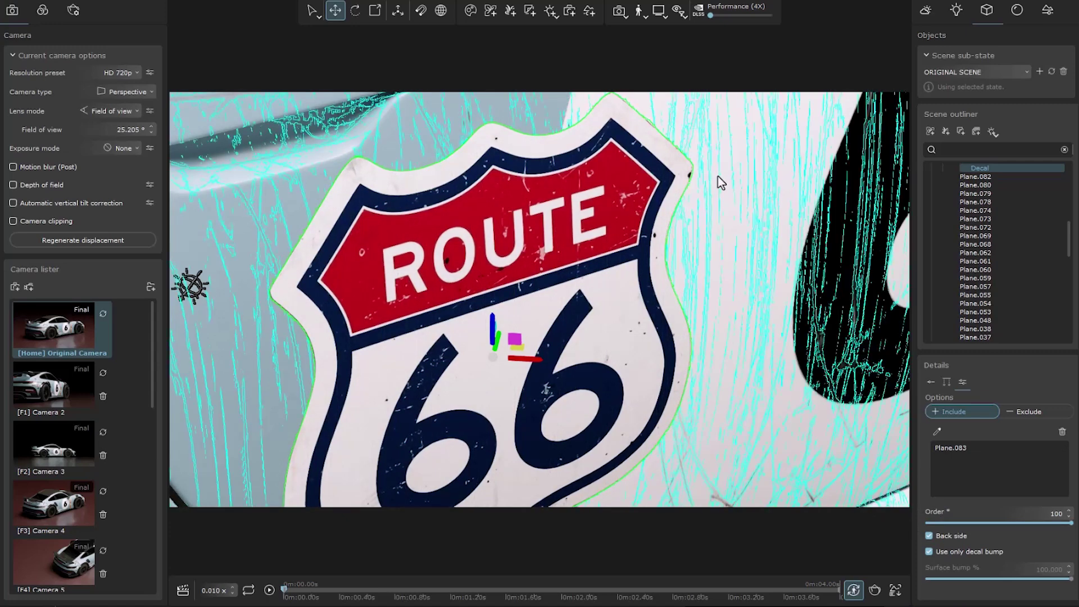
click(963, 381)
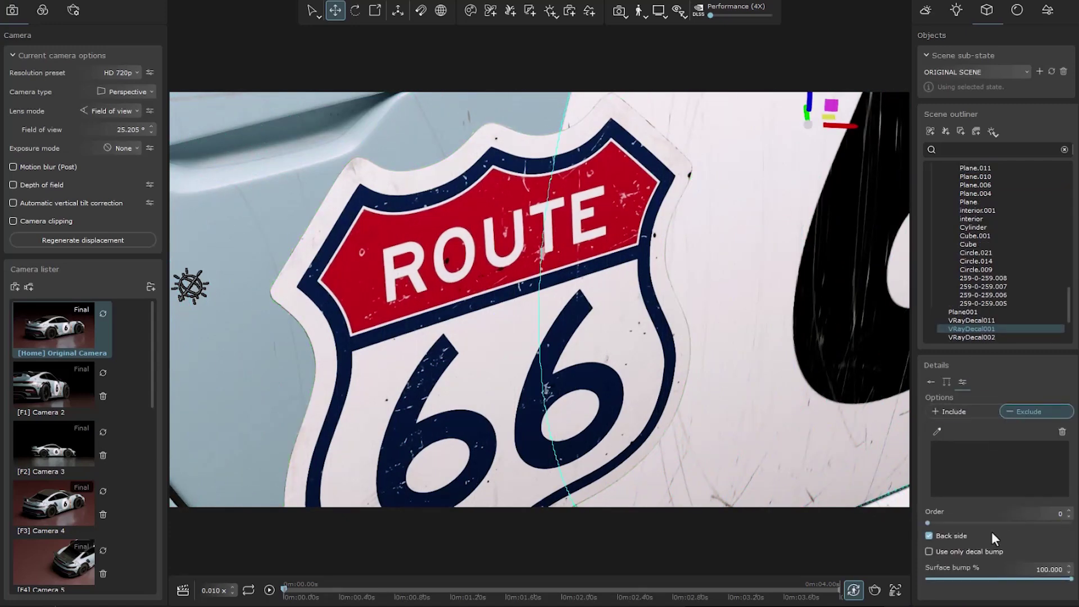
drag(1071, 522, 879, 499)
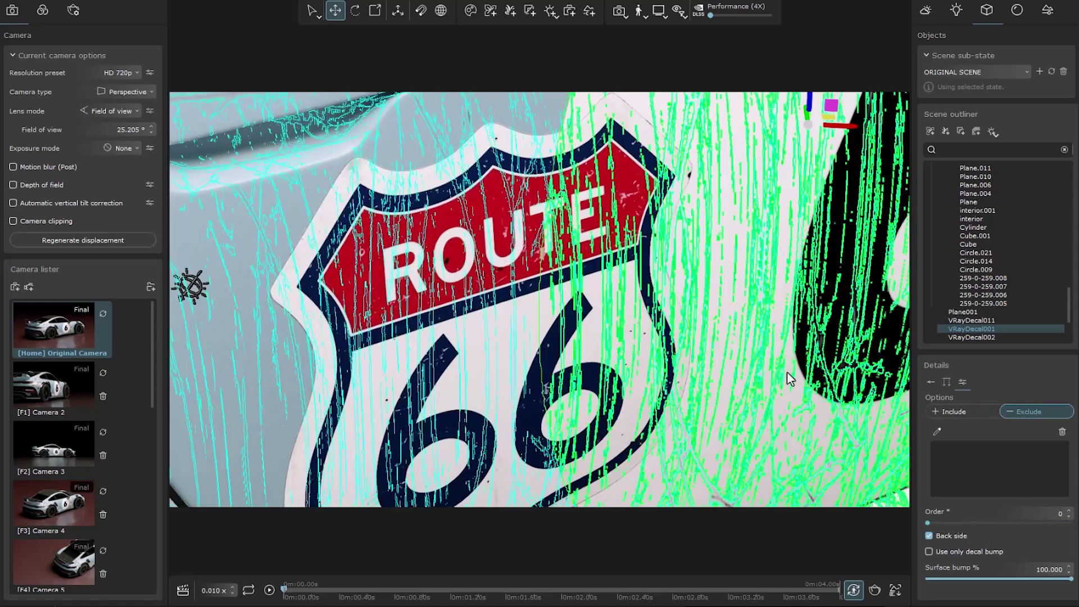
Step: Inspect the include/exclude and order options of the number 6 roundel decal and the scratches decal
click(870, 383)
click(963, 381)
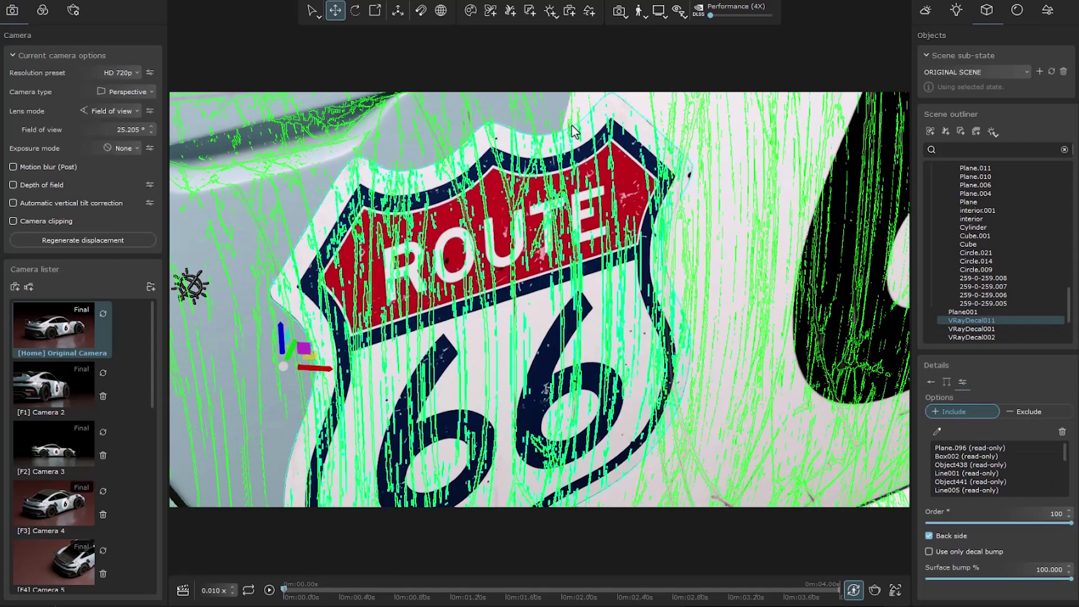
click(529, 116)
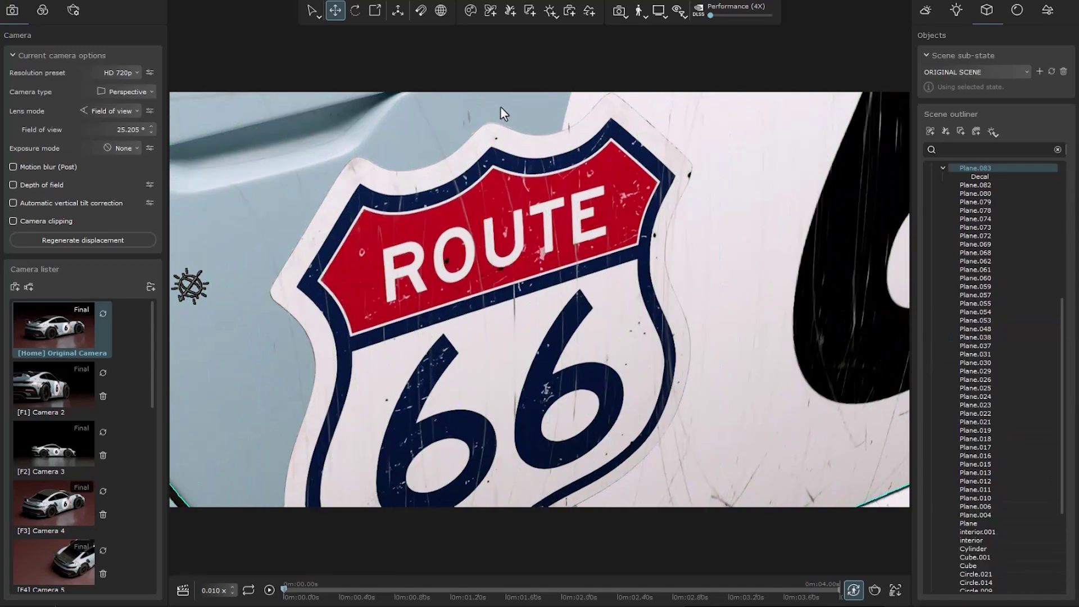
Step: Delete the large Route 66 decal that overlaps the number 6 roundel on the door
scroll(651, 288, down, 3)
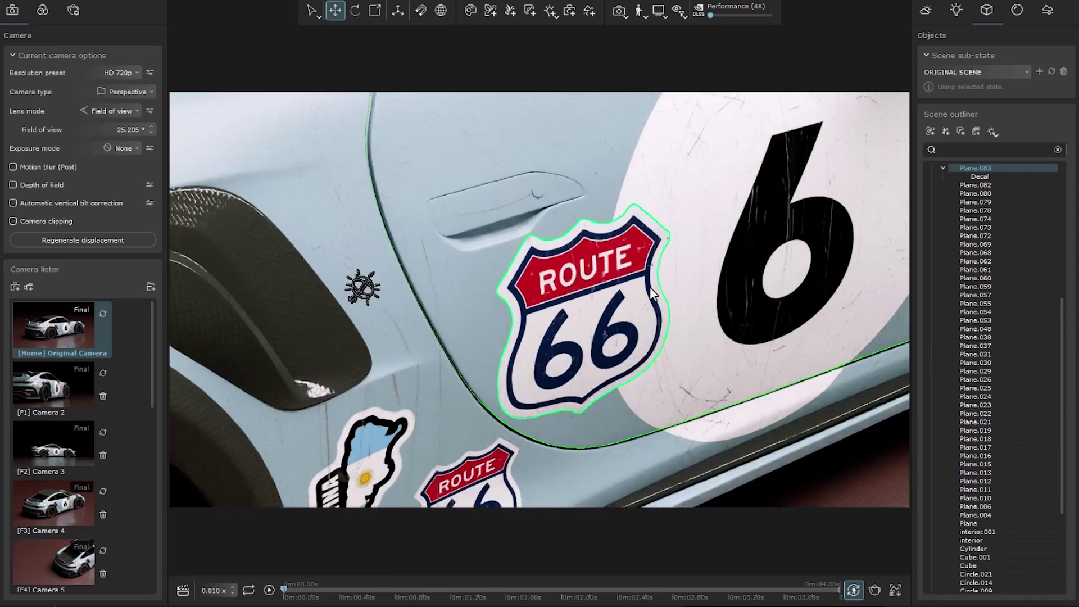
click(754, 292)
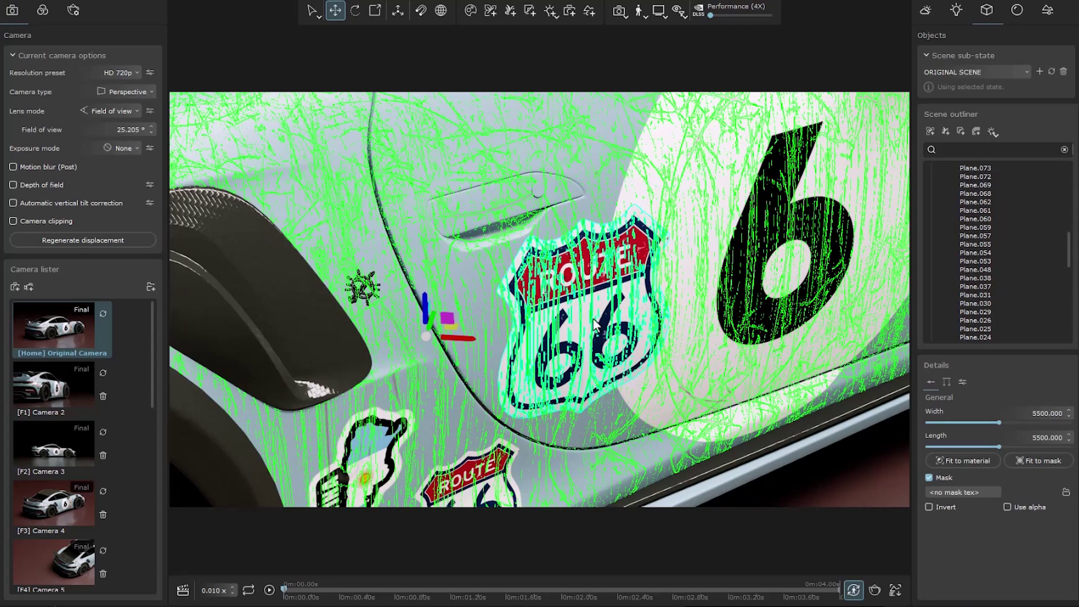
click(592, 319)
key(Delete)
click(593, 318)
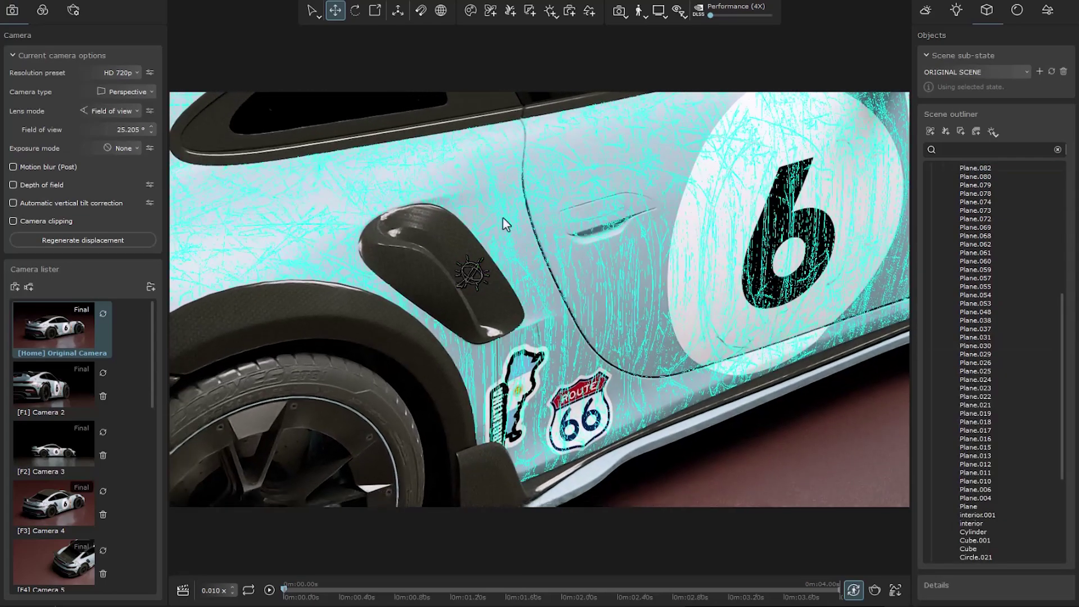
Step: Place a Route 66 decal on the carbon arch above the rear wheel, rotated -180° in Surface mode with Include only target
click(530, 10)
middle_drag(340, 293, 394, 306)
scroll(398, 302, up, 3)
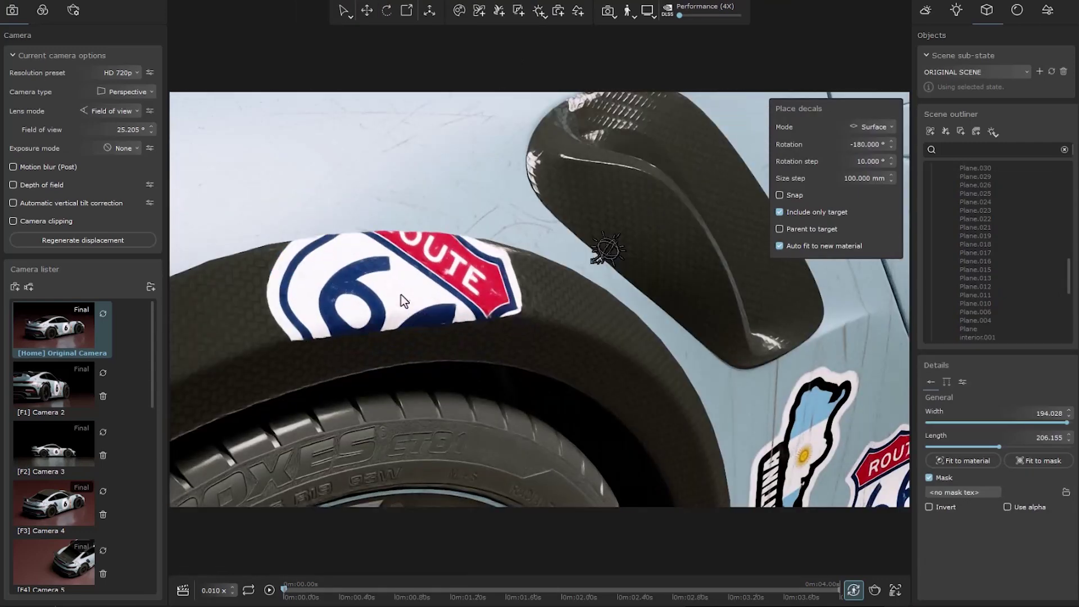
click(416, 296)
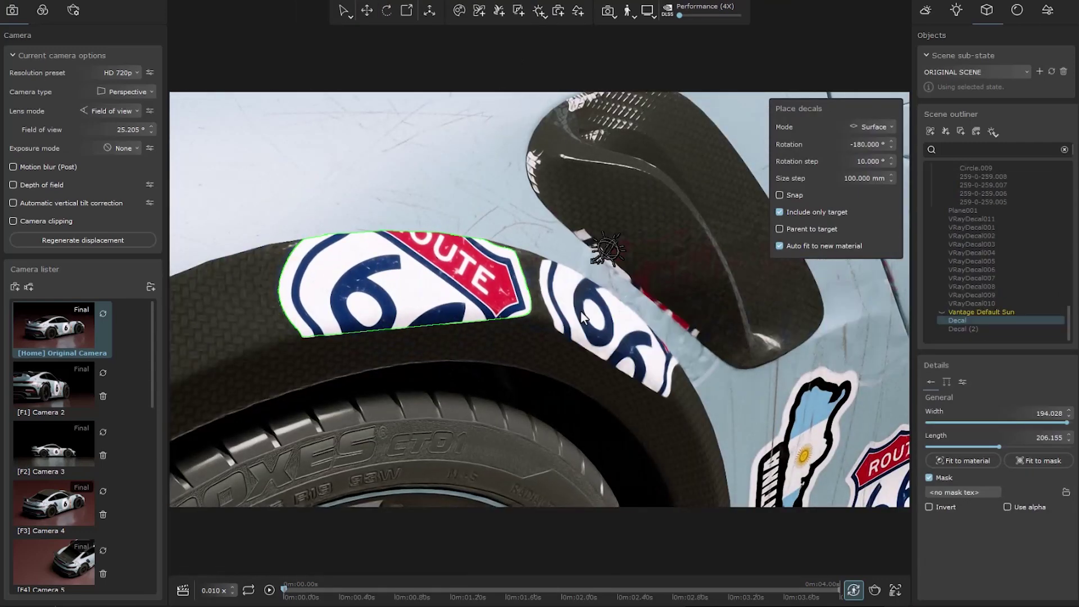
key(Escape)
Step: Toggle Use only decal bump off and on for the wheel-arch Route 66 decal to compare the carbon weave on its surface
click(962, 382)
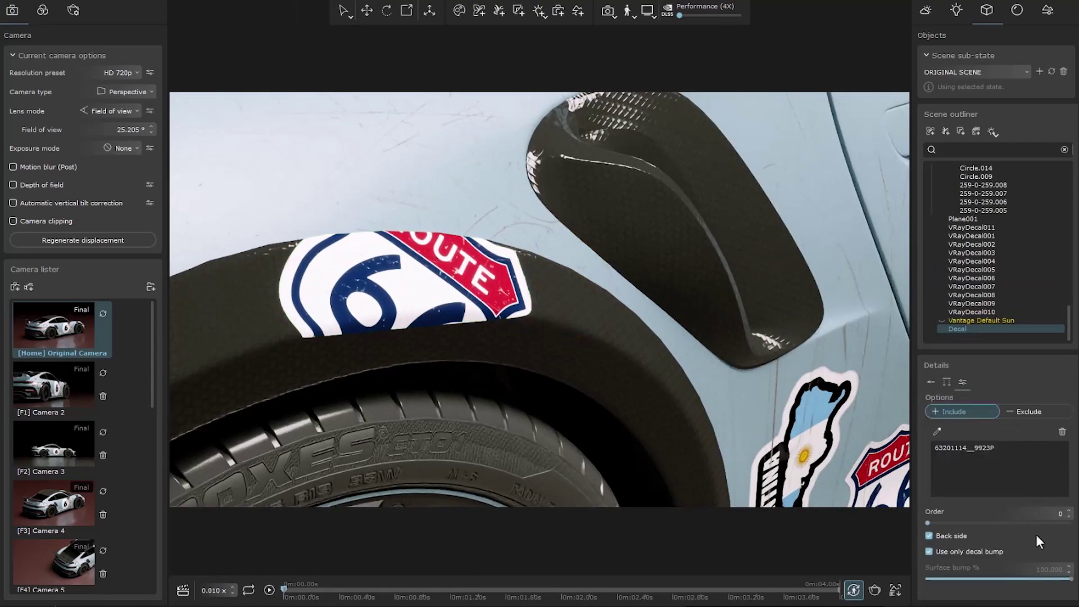
key(w)
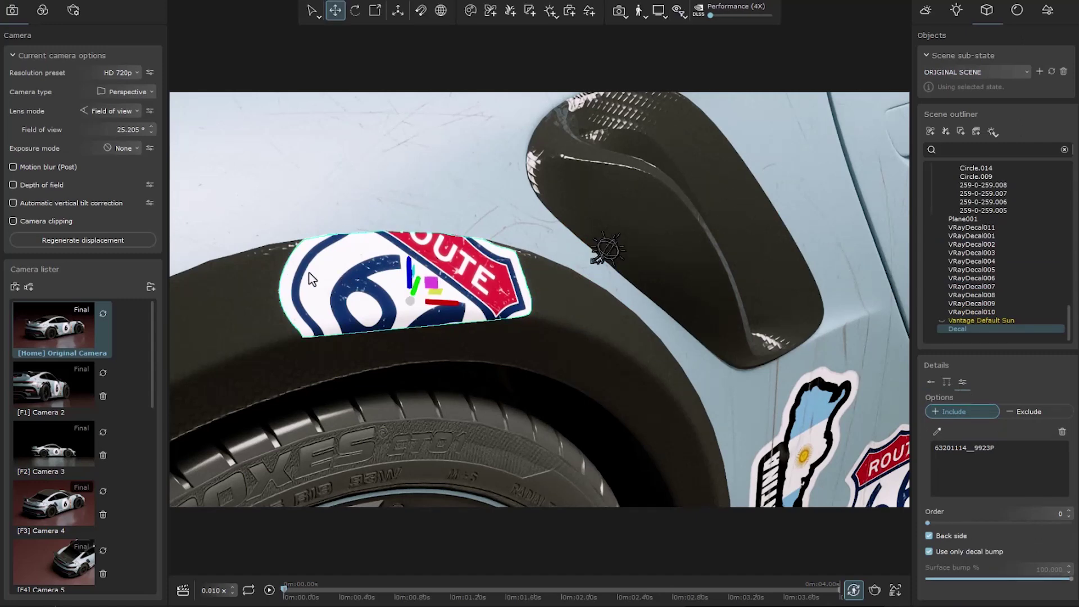
click(948, 552)
click(948, 552)
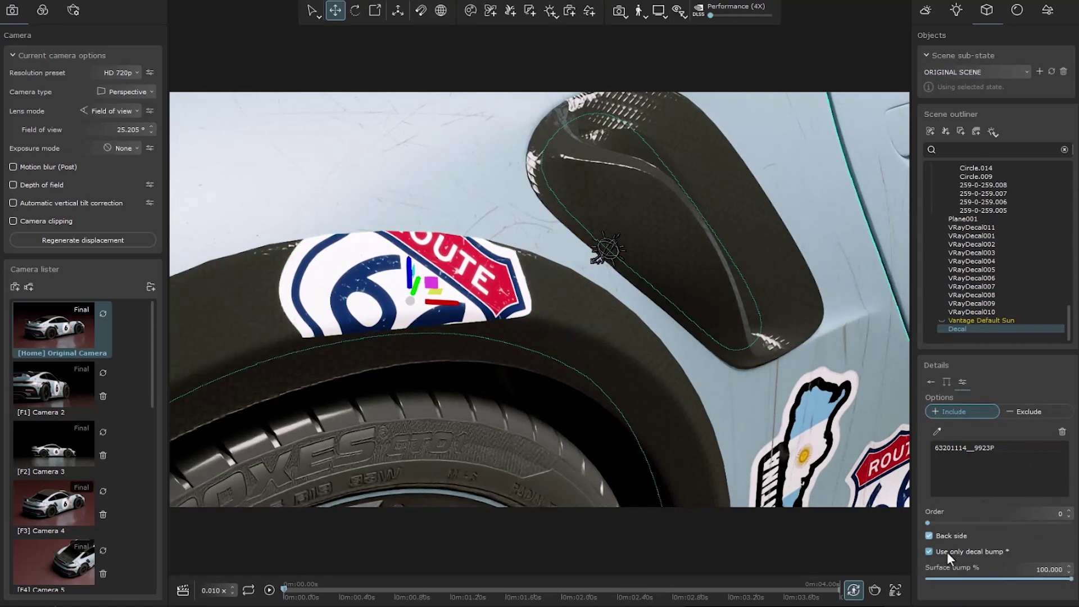
key(f)
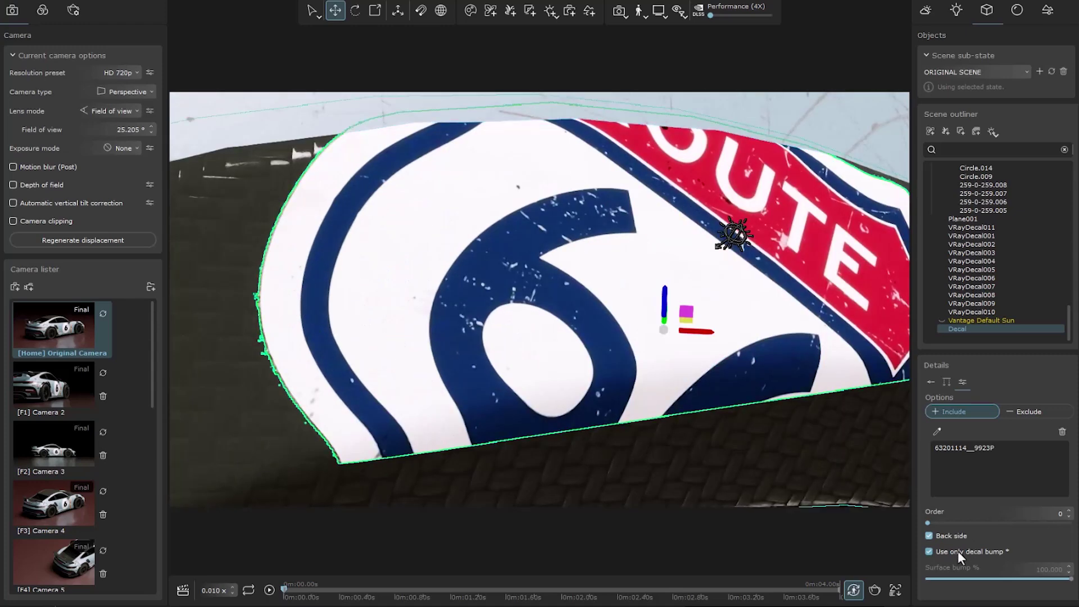
click(965, 447)
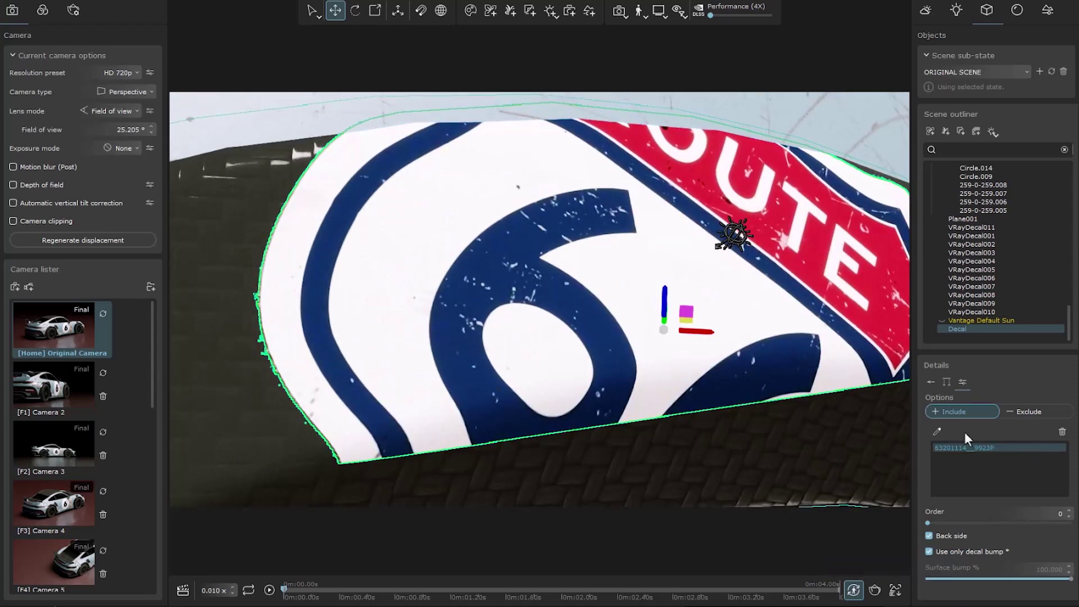
click(262, 317)
click(364, 327)
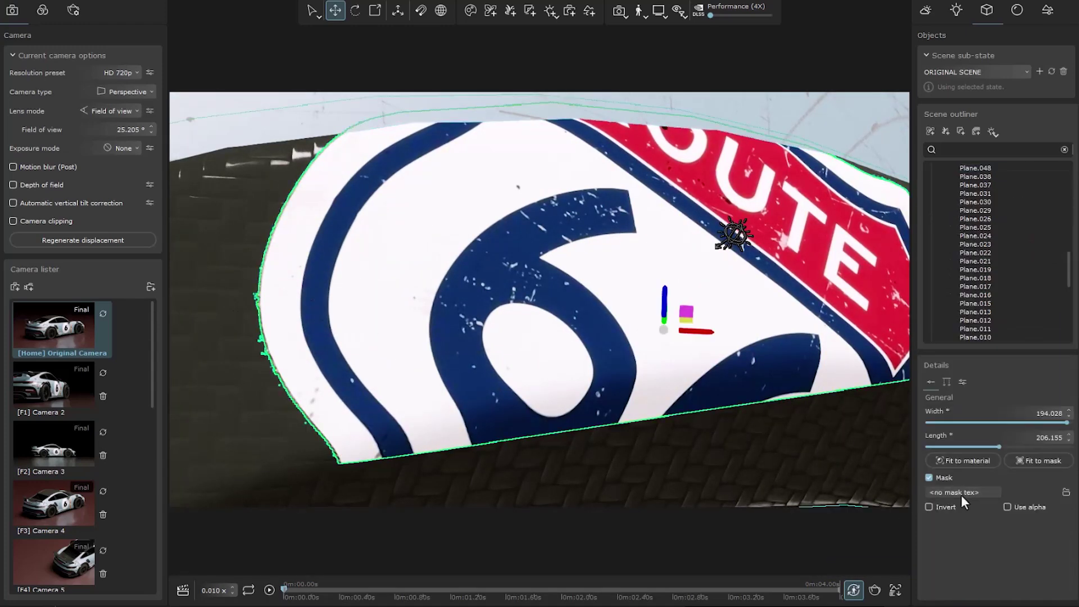
click(964, 383)
click(960, 550)
click(958, 550)
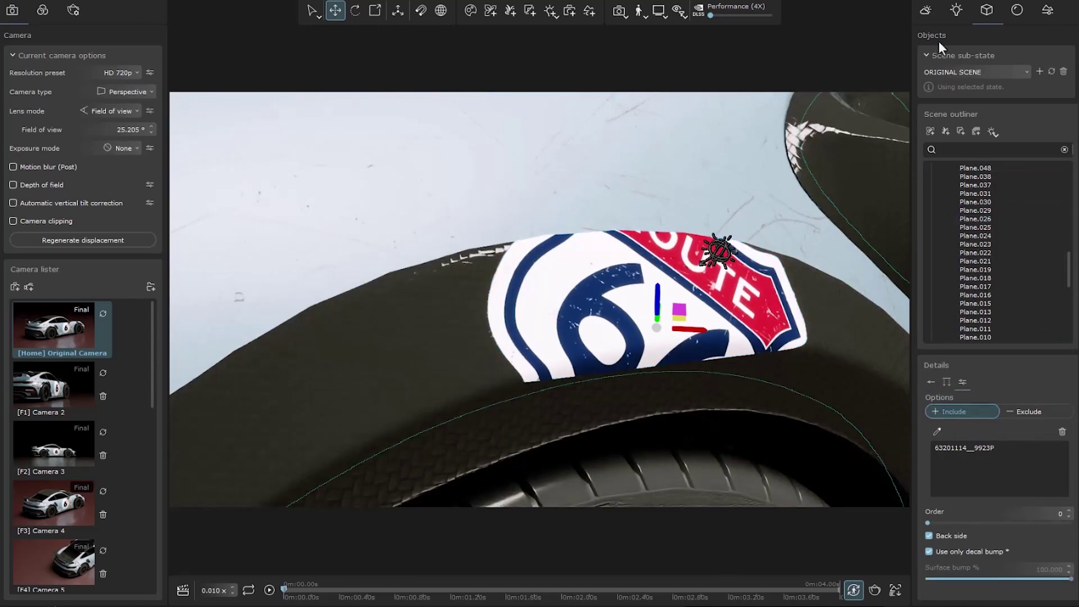
Step: Place a decal with the glossy red material on the carbon side air intake behind the door
click(1017, 10)
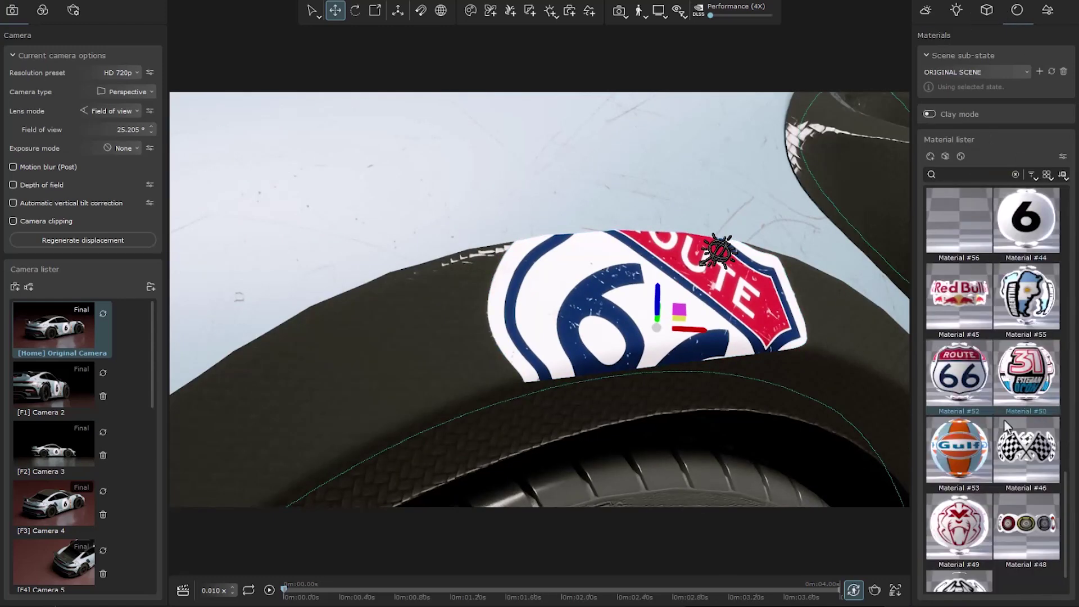
scroll(1019, 439, up, 10)
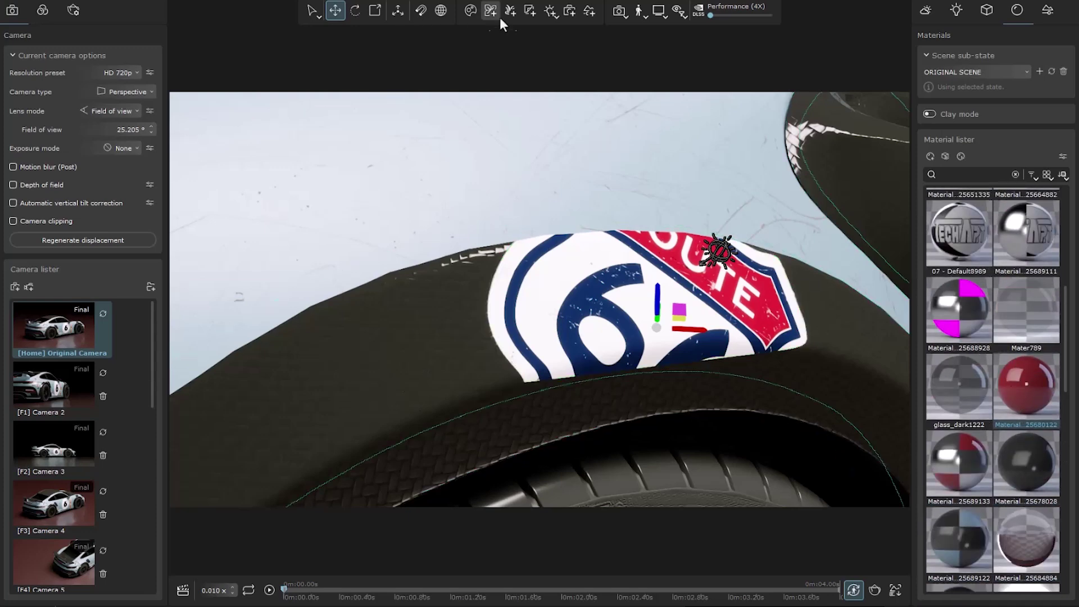
click(530, 11)
scroll(474, 359, down, 6)
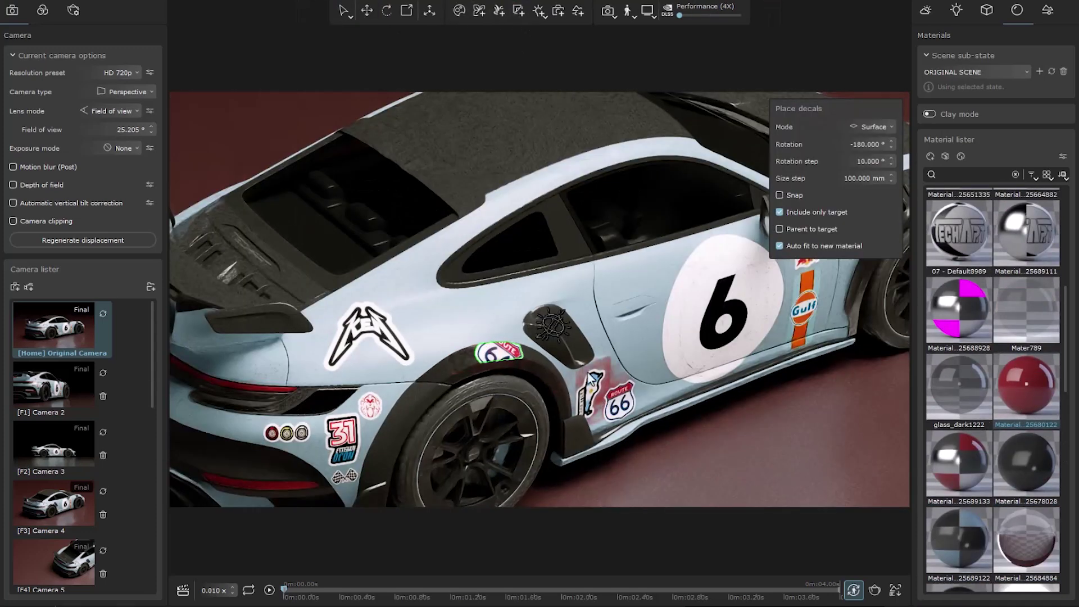
scroll(562, 337, up, 3)
scroll(584, 284, up, 2)
click(586, 284)
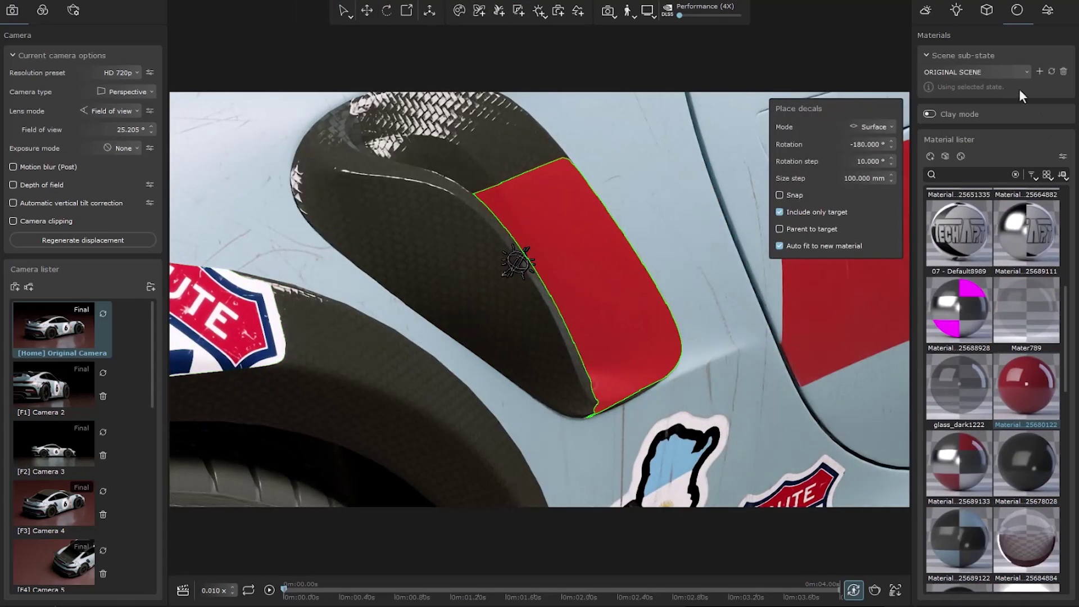
key(Escape)
Step: Turn off Use only decal bump for the red air-intake decal, keeping surface bump at 100%, and inspect its surface
click(548, 251)
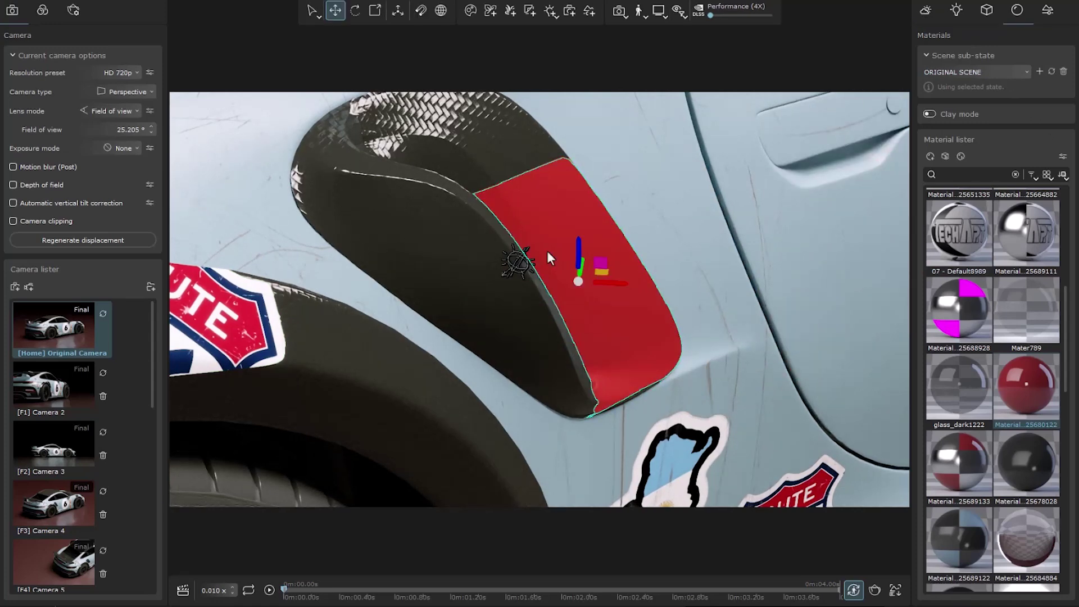
click(987, 10)
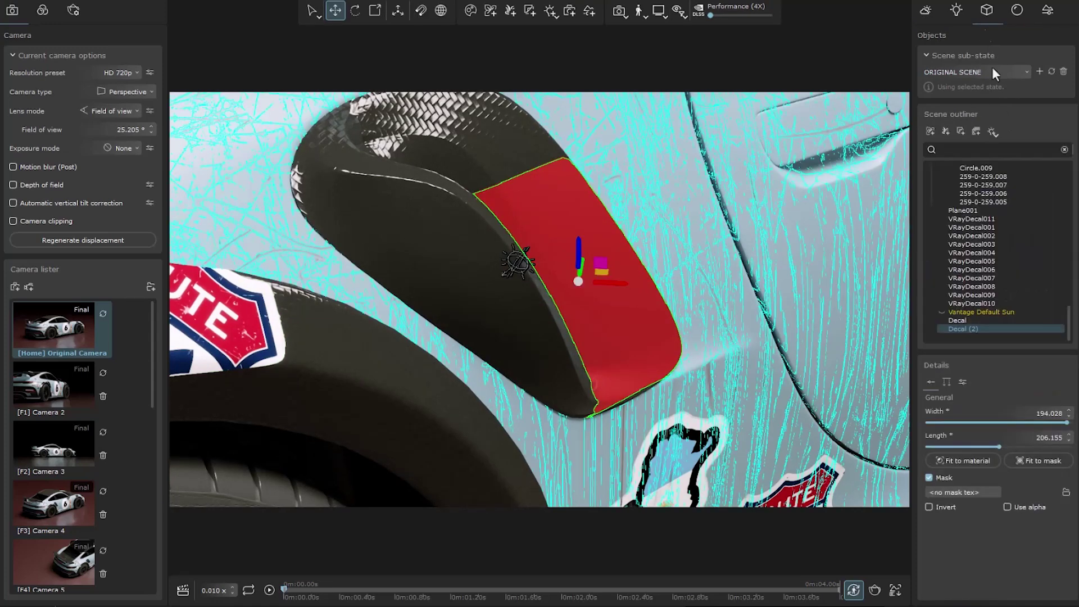
click(958, 381)
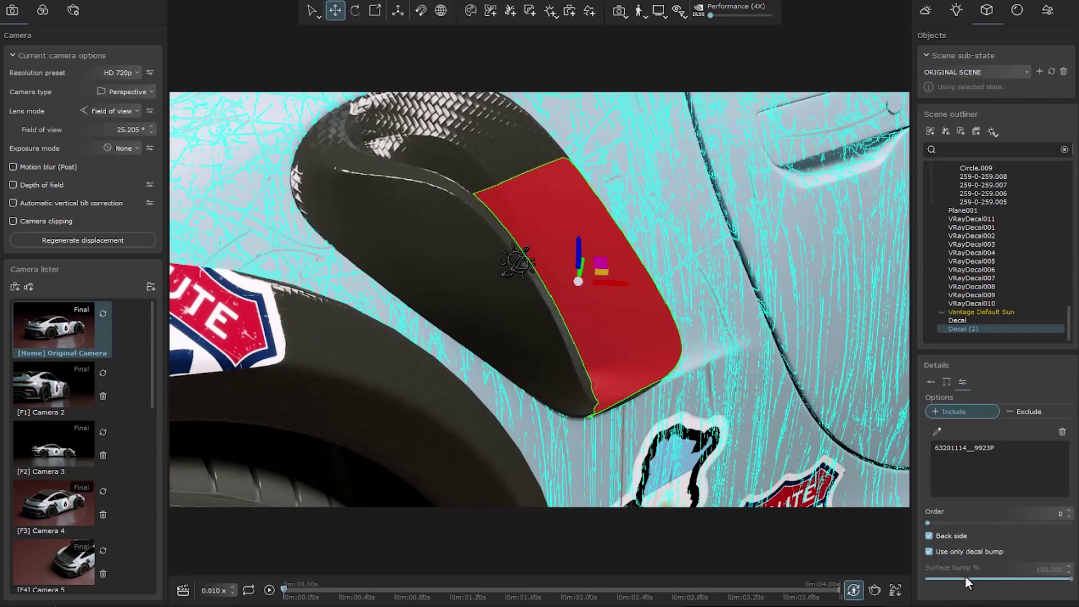
scroll(566, 250, up, 3)
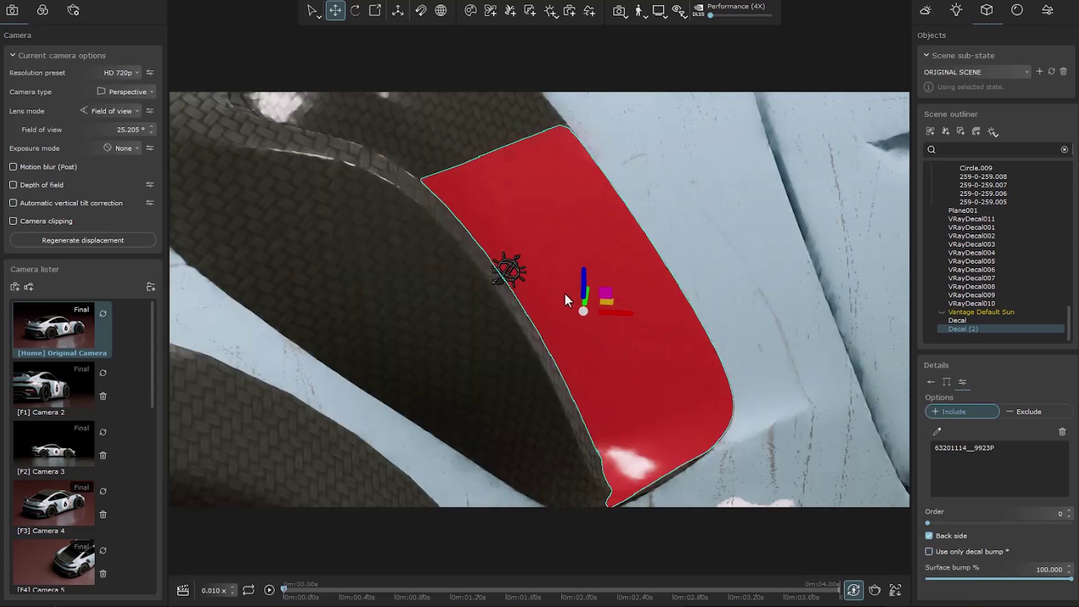
drag(566, 278, 566, 281)
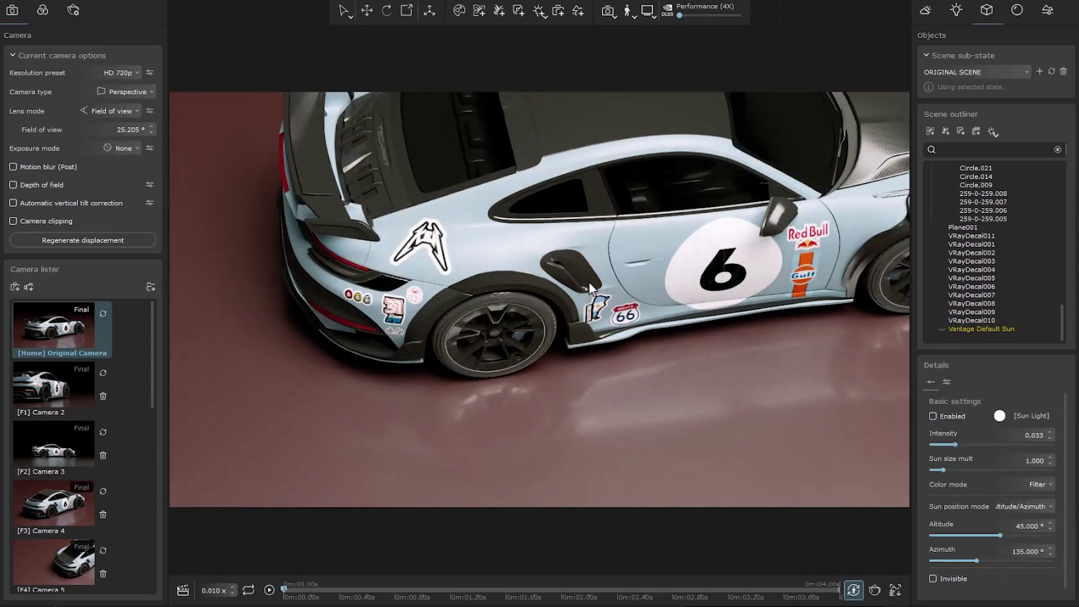
Step: Select the number 31 decal on the rear quarter of the car and switch to Camera 7
key(w)
click(393, 311)
right_drag(393, 311, 355, 337)
scroll(355, 338, up, 3)
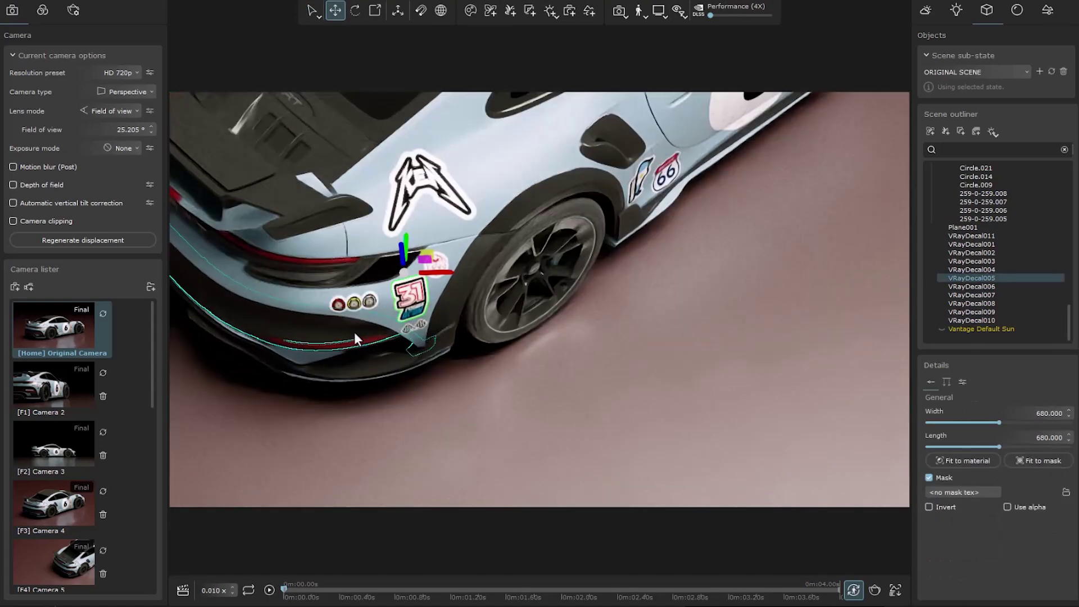
scroll(73, 475, down, 3)
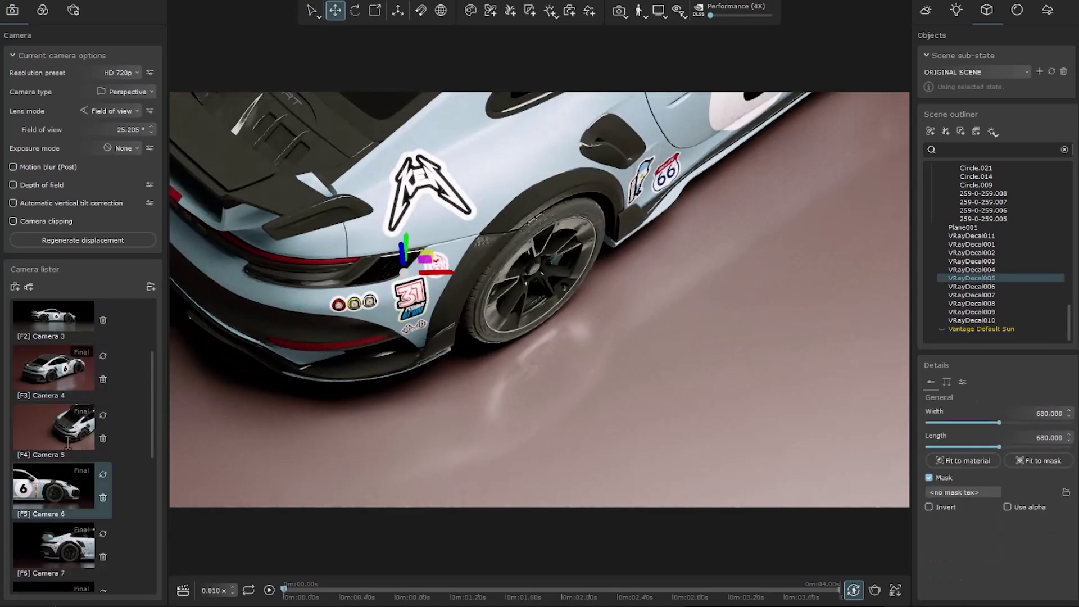
double_click(73, 557)
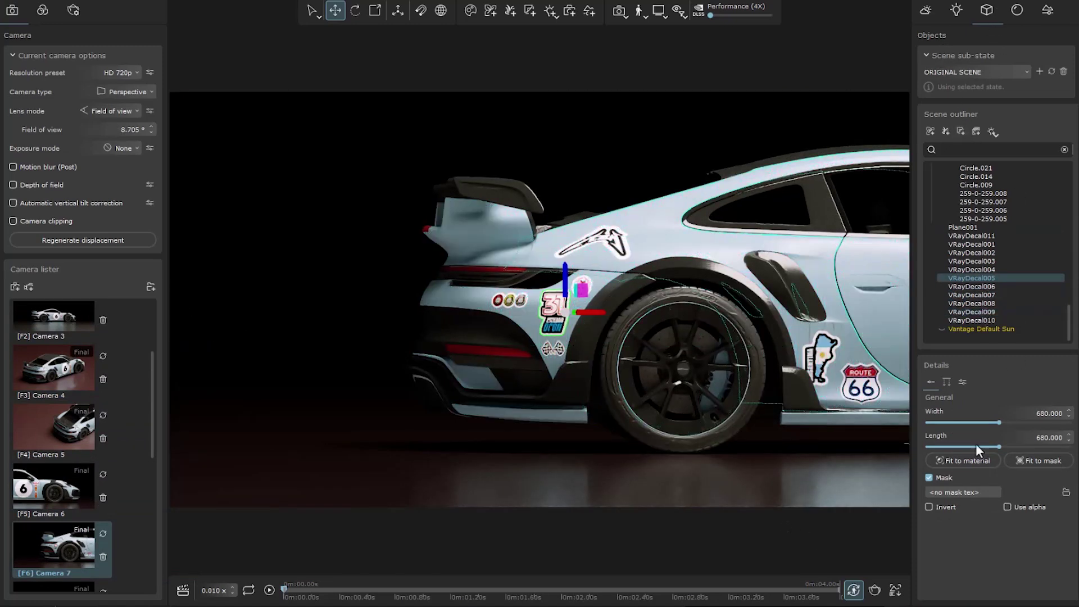
Step: Try a length of 309.333 and an inverted mask on the number 31 decal, reverting each change
drag(935, 418, 960, 446)
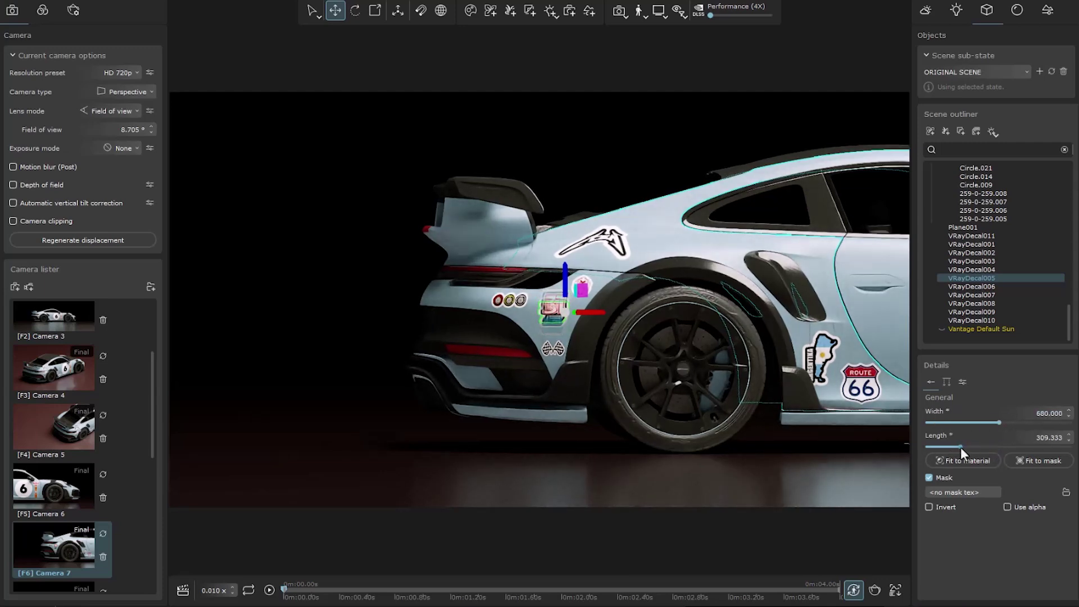
key(ctrl+z)
click(950, 510)
click(950, 509)
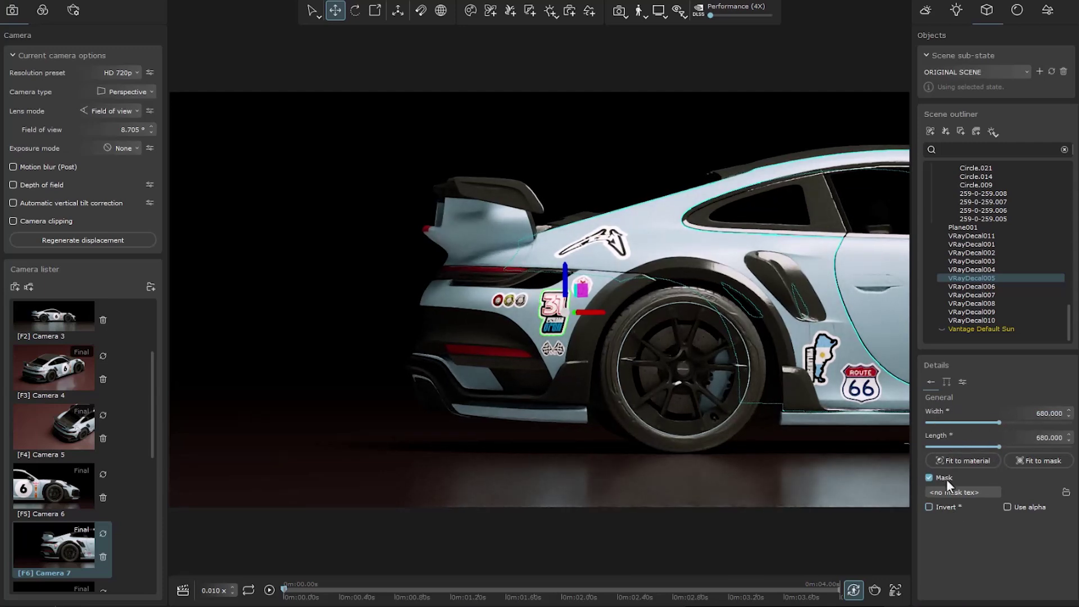
Step: Try bending the number 31 decal's projection, return the bend to 0°, and deselect the decal
click(962, 382)
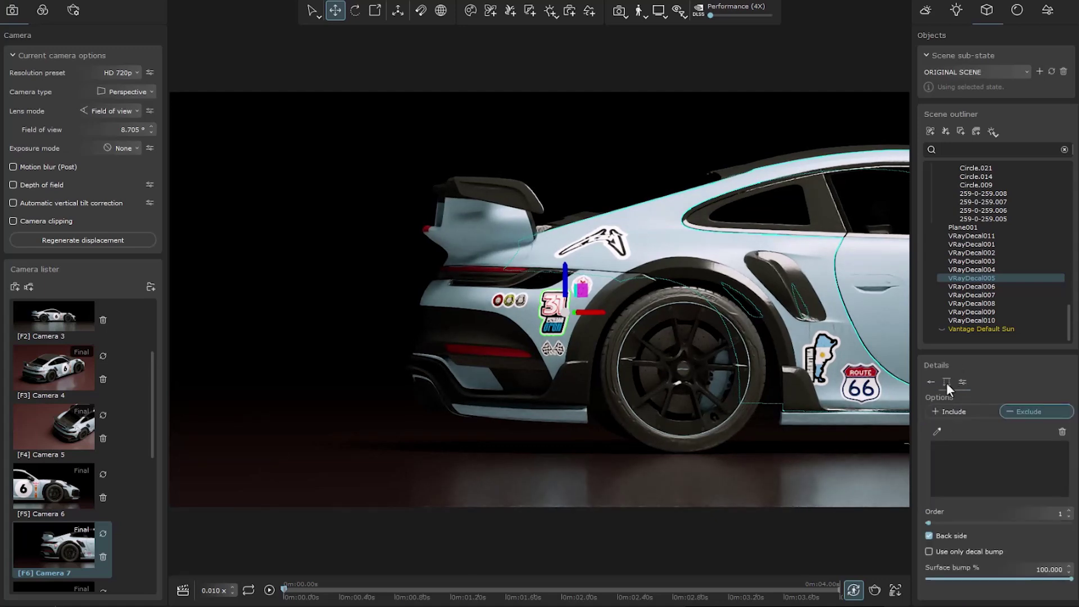
click(947, 383)
drag(929, 471, 828, 470)
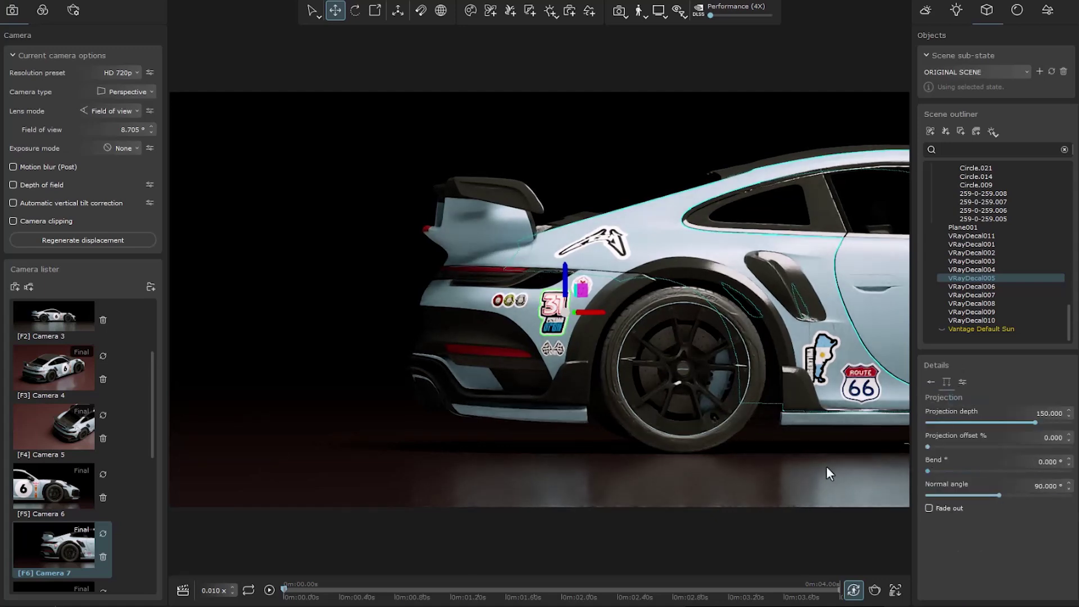
key(Escape)
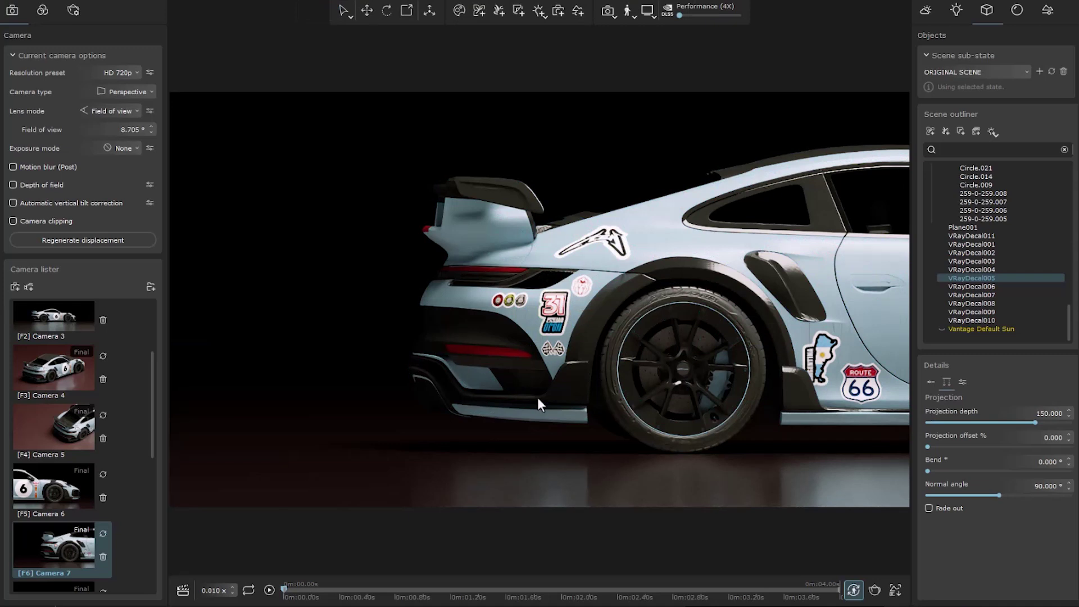
Step: Play the car animation, stop it, rewind to the start, and return to the Camera 7 view
click(269, 591)
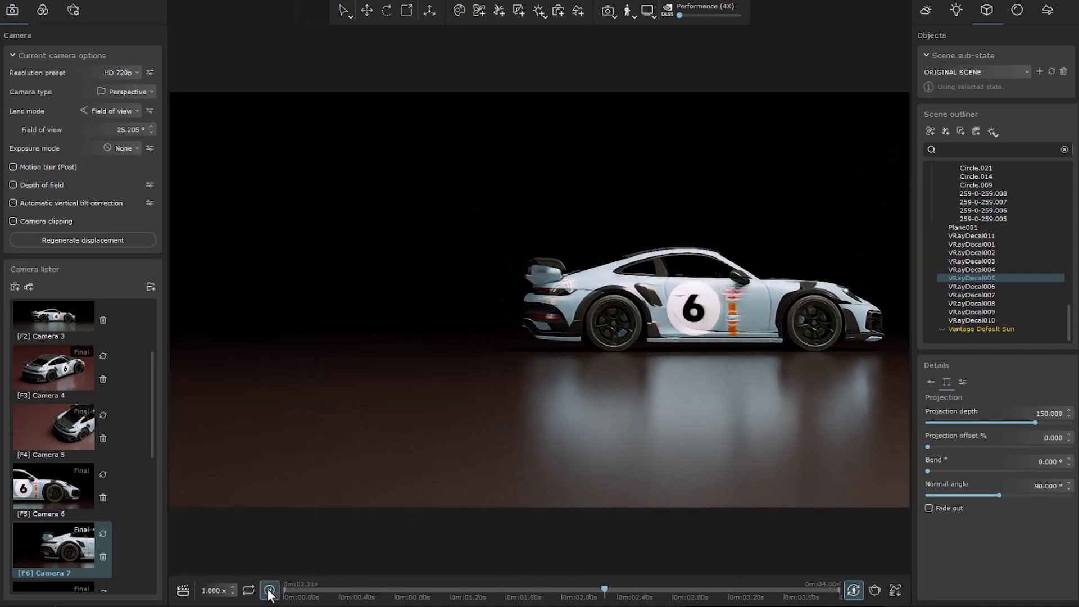
click(270, 590)
drag(720, 592, 170, 548)
click(50, 555)
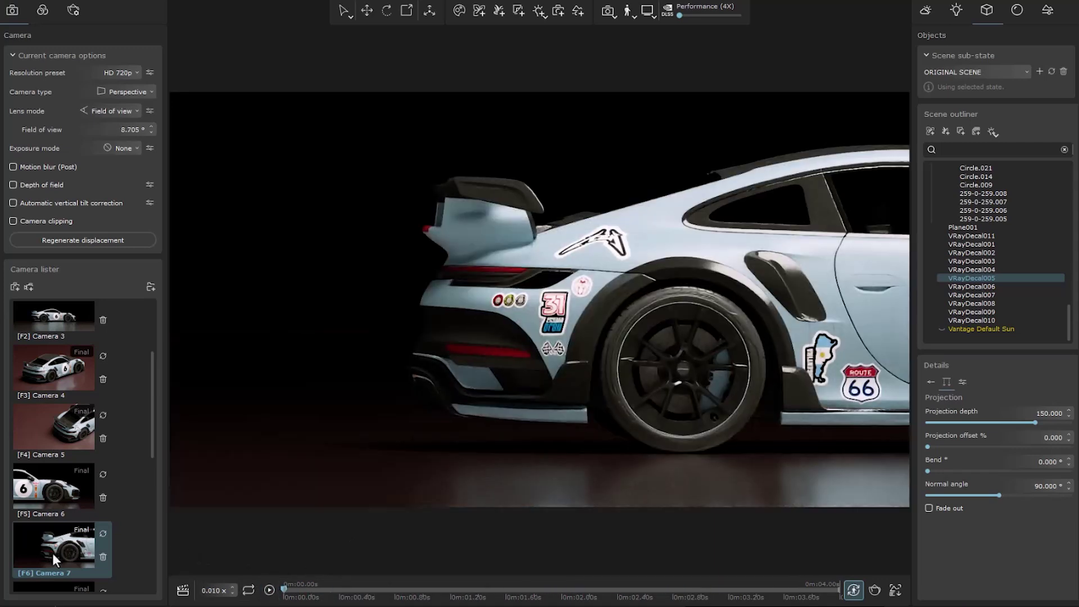
Step: Scrub the opening part of the animation, return the timeline to 0 seconds, and switch to Camera 5
click(316, 590)
drag(317, 590, 183, 571)
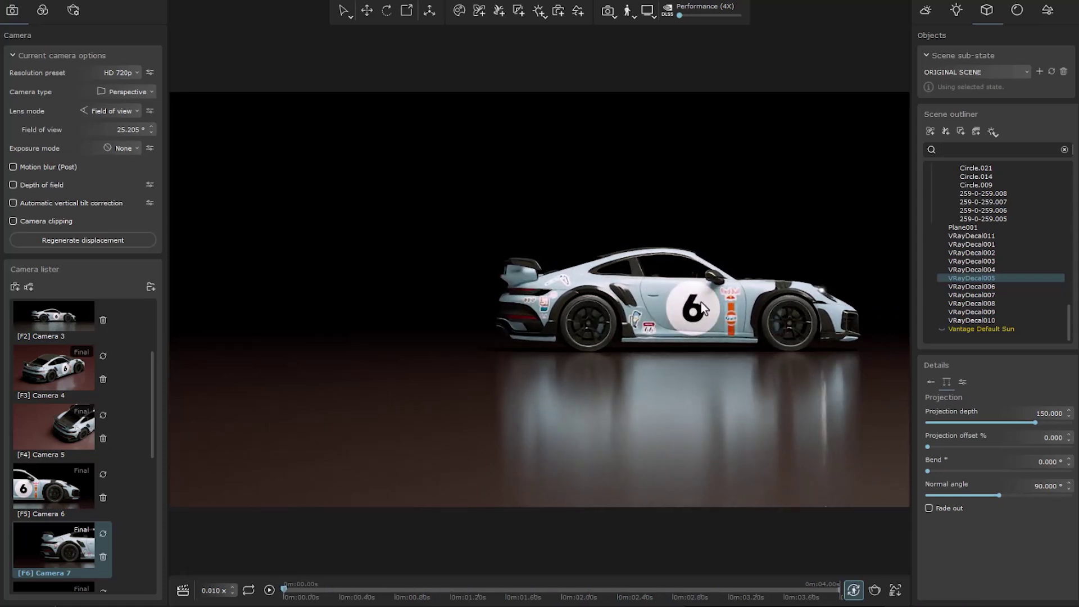
click(49, 430)
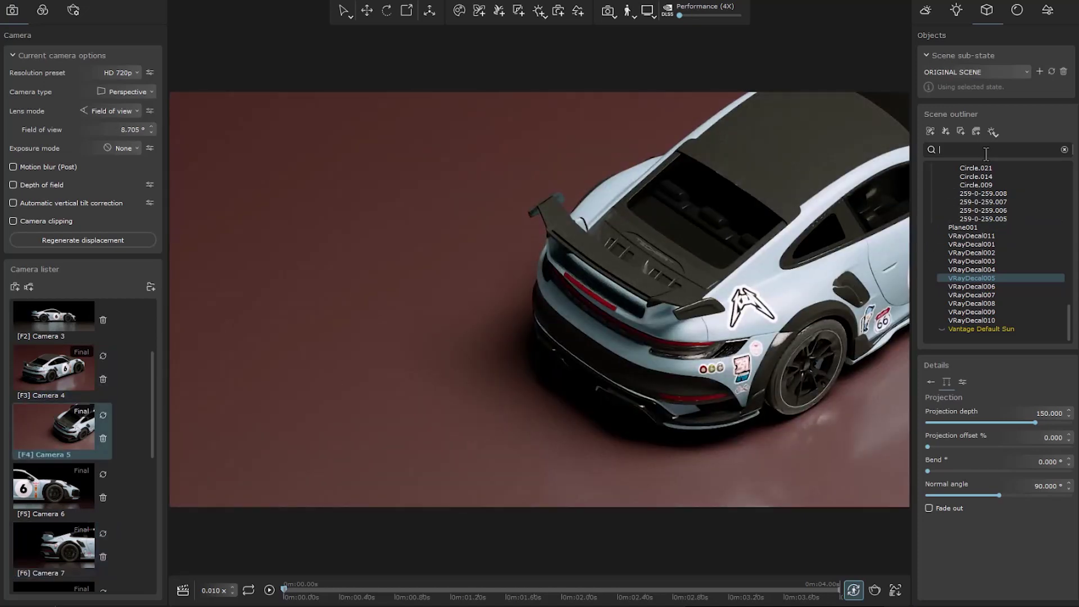
Step: Filter the scene outliner's objects by "decal"
click(986, 150)
text(decal)
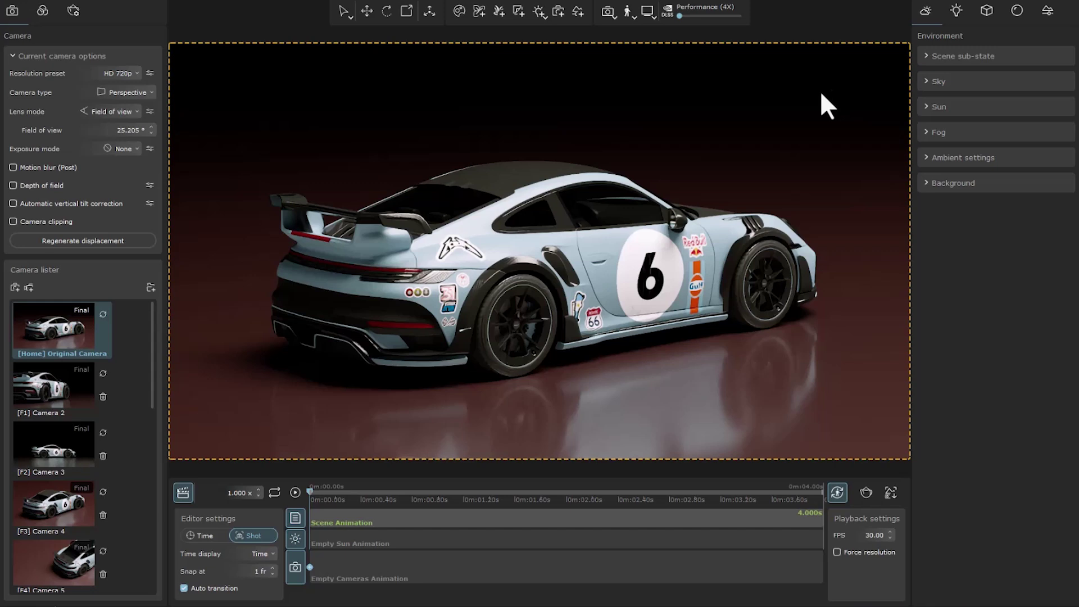
Step: Add the Original Camera and Camera 2 shots to the camera animation track with an automatic transition, and play the animation
drag(86, 346, 319, 565)
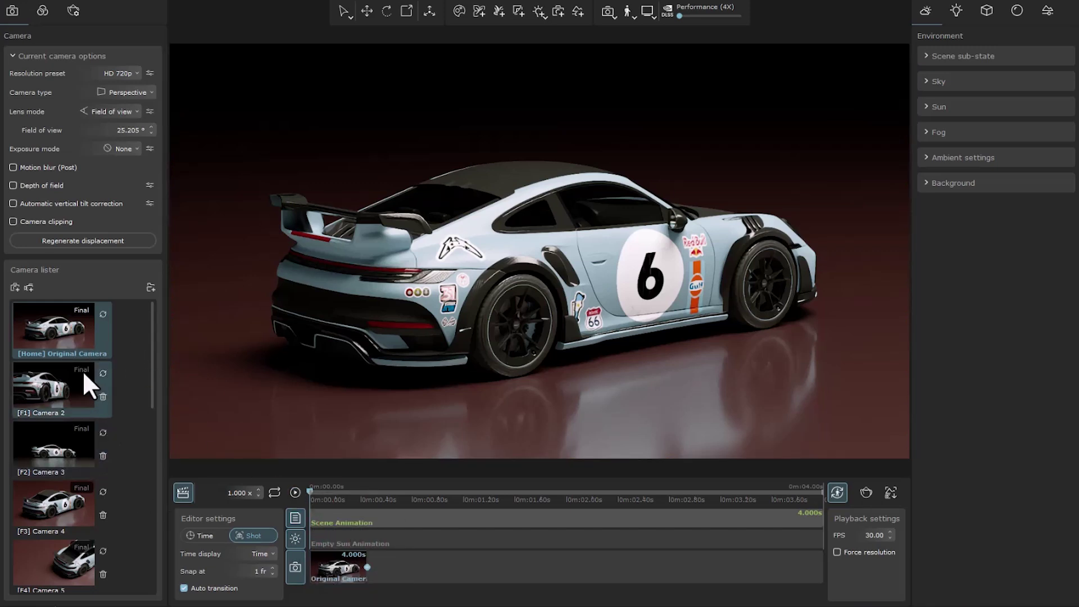
drag(41, 389, 459, 572)
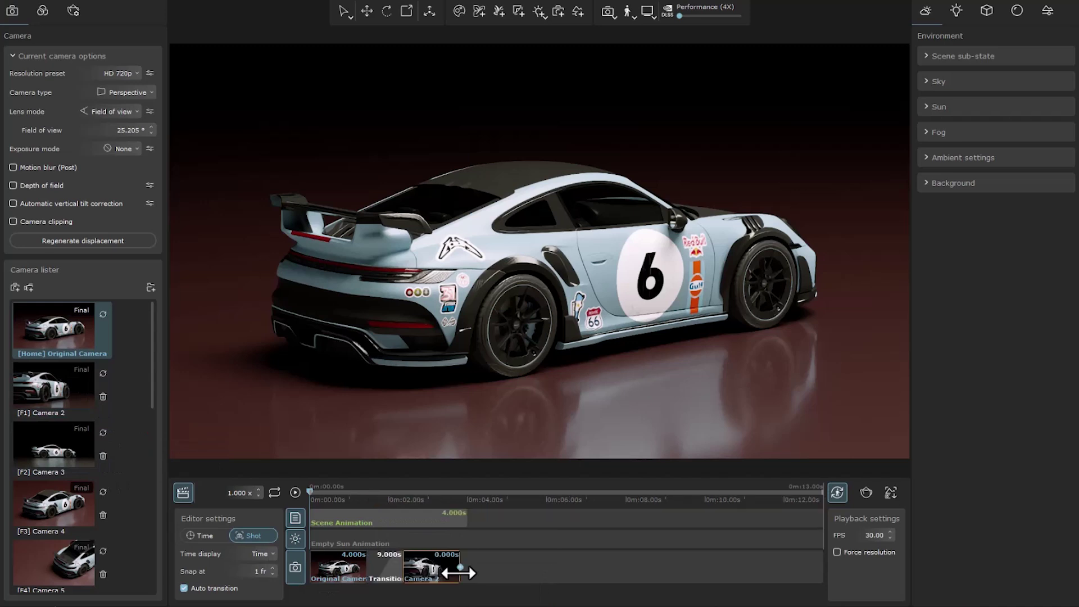
click(295, 492)
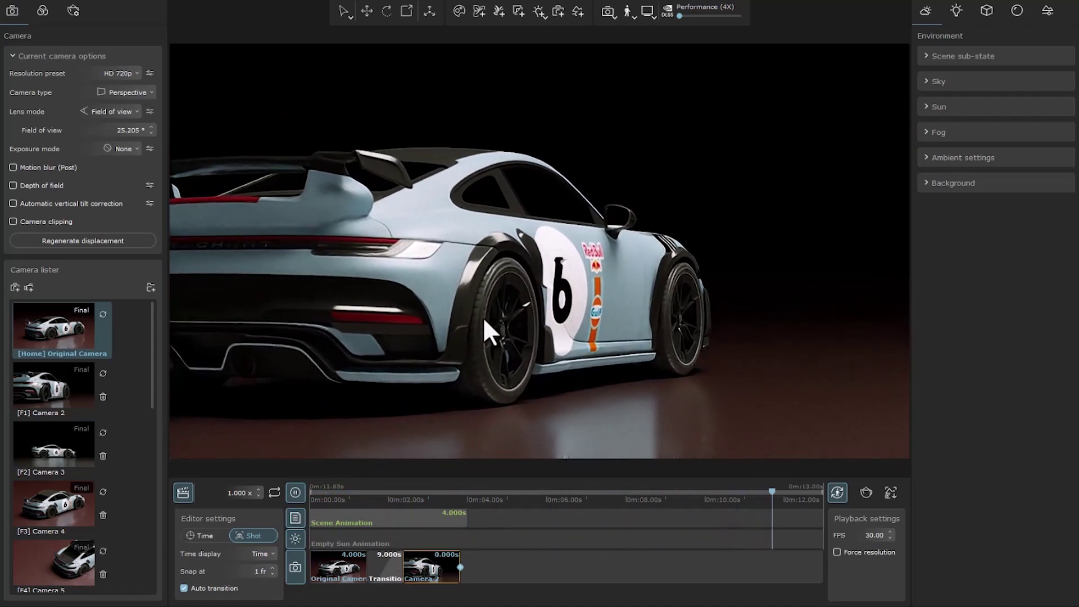
Step: Shorten the Original Camera shot's animation range to 0.033 s and replay the camera animation
right_click(333, 565)
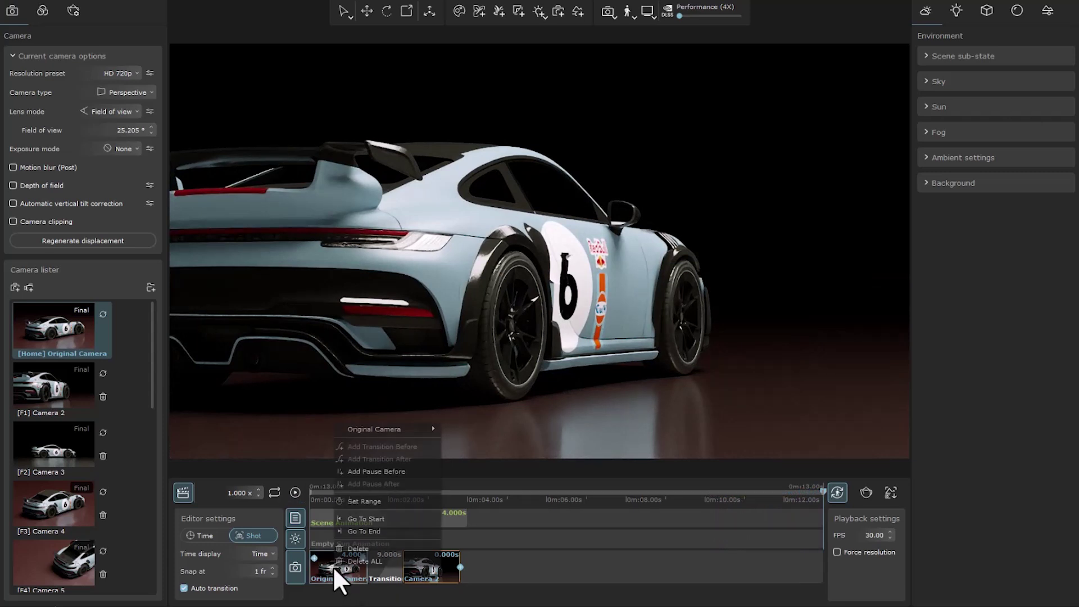
click(374, 497)
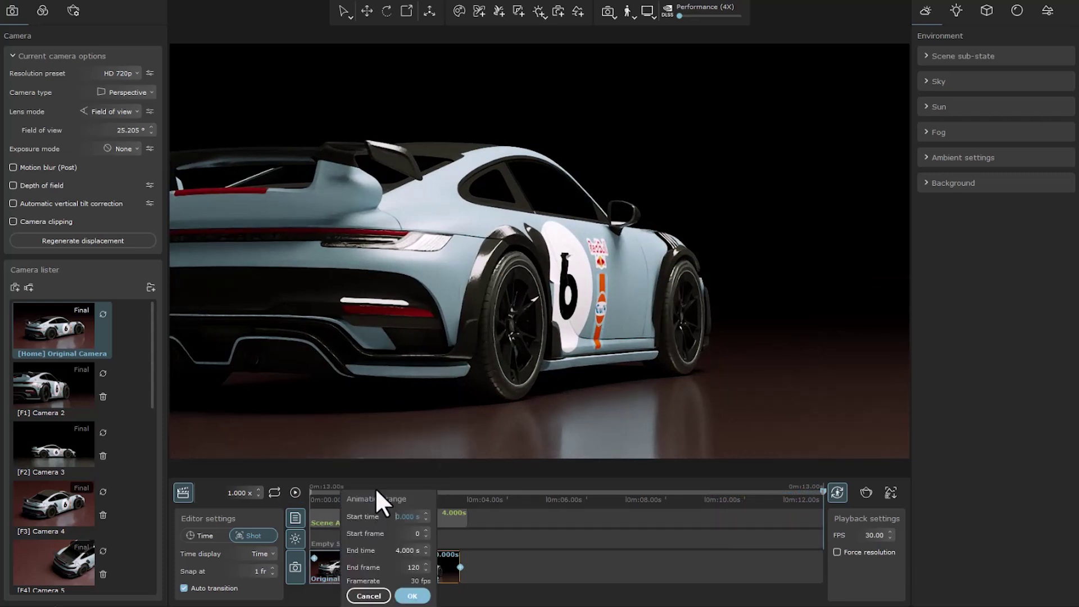
drag(373, 494, 433, 174)
click(403, 429)
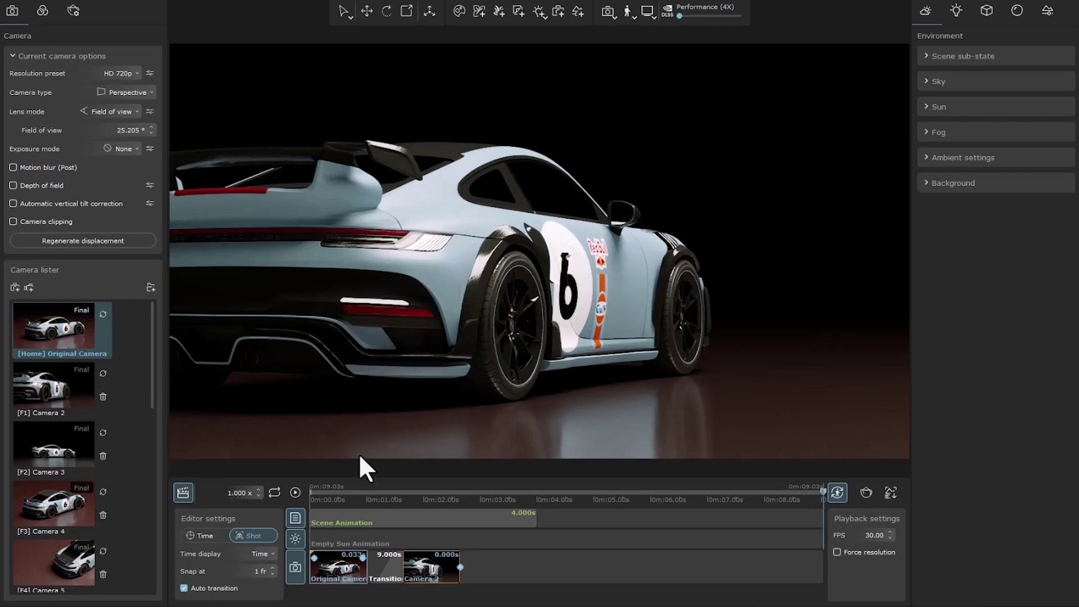
click(295, 492)
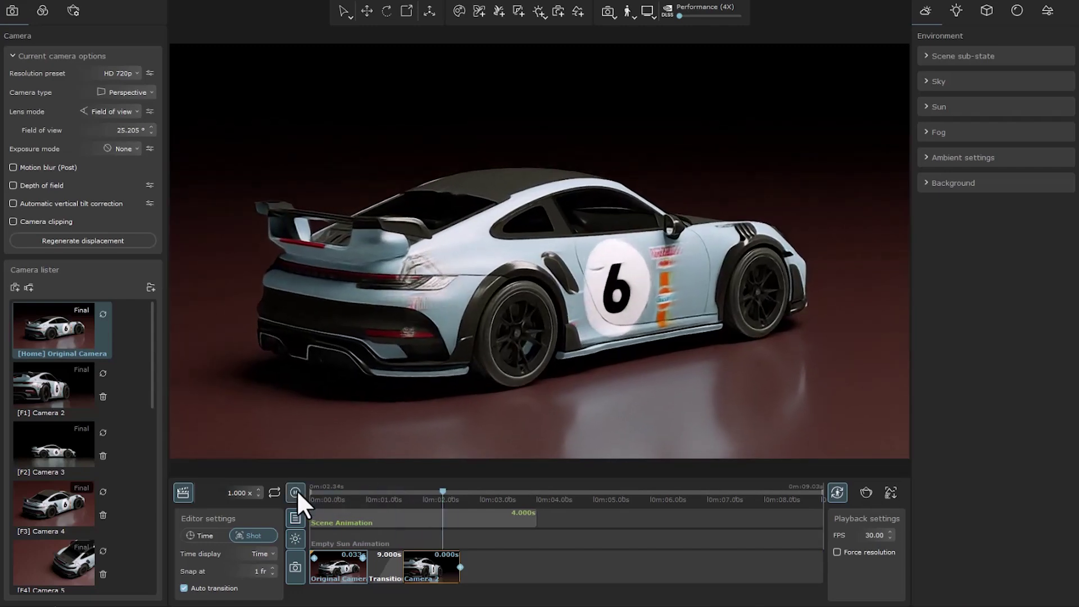